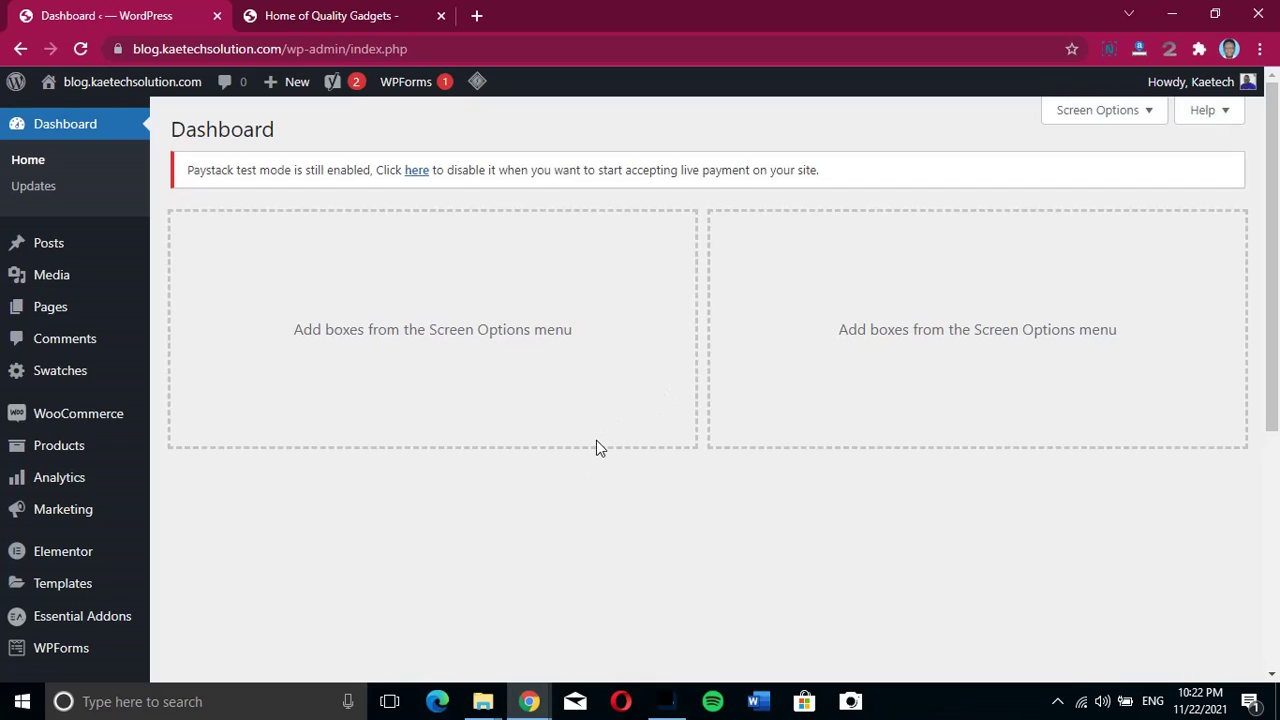
Step: Leave the dashboard for the live 'Home of Quality Gadgets' storefront tab
scroll(596, 456, "down", 5)
scroll(596, 456, "up", 5)
left_click(346, 15)
Step: Scroll down the Electroniks homepage to the empty BLOG section and back up
scroll(789, 473, "down", 20)
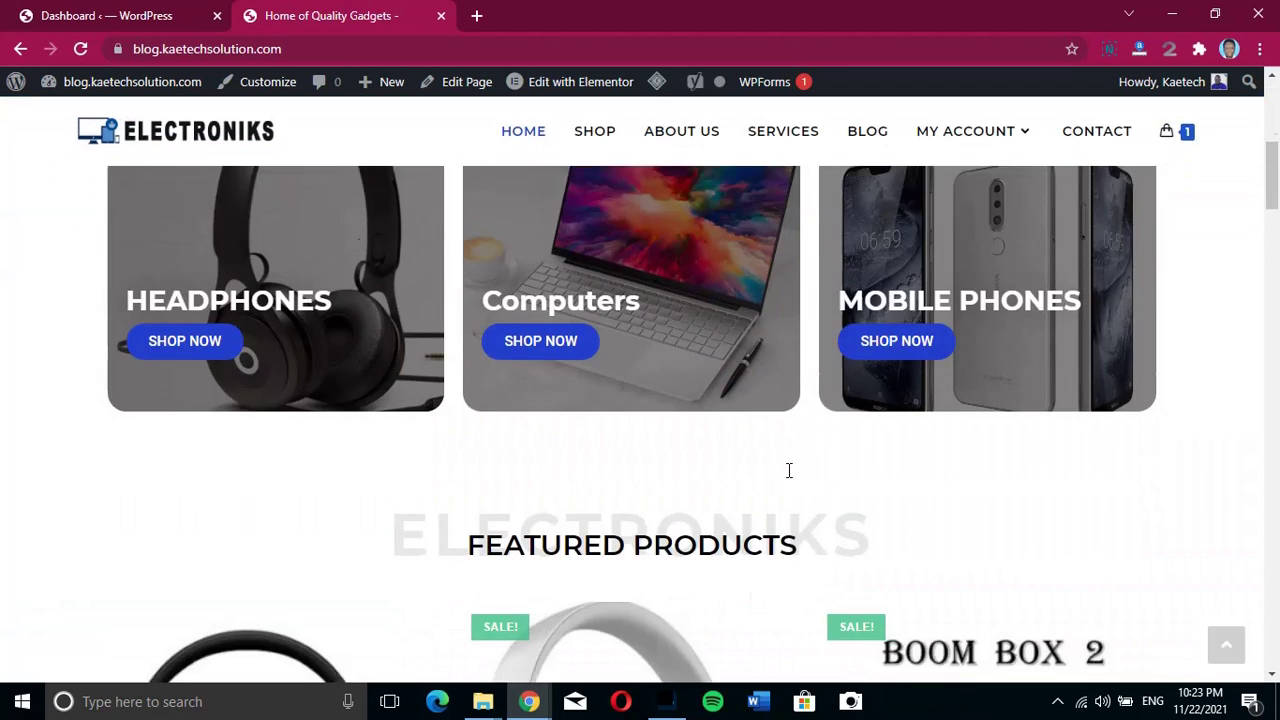
scroll(788, 476, "down", 18)
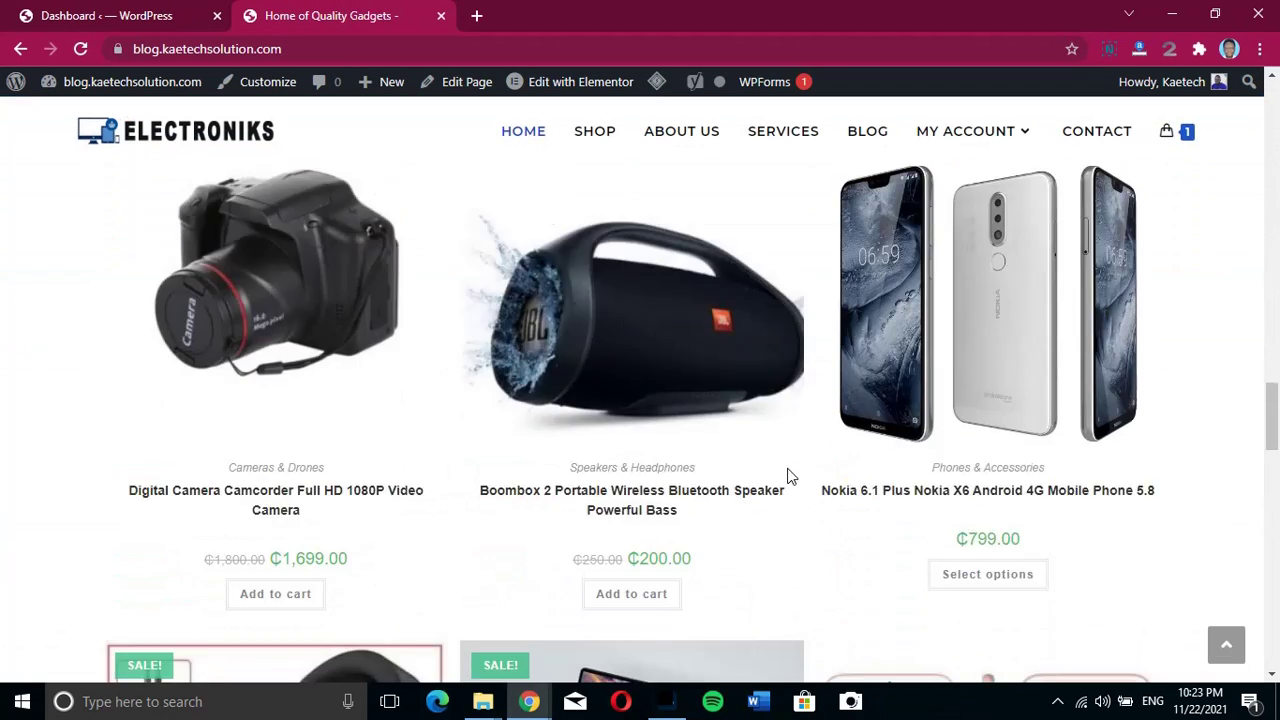
scroll(789, 477, "down", 10)
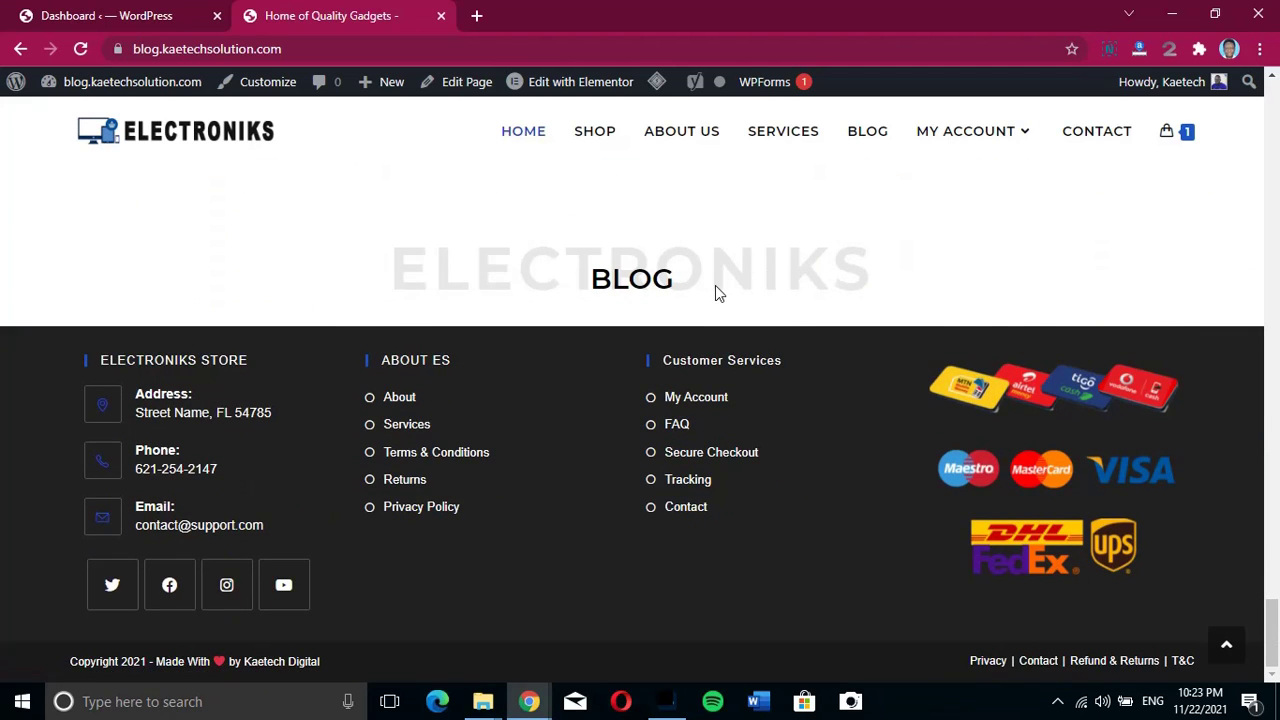
scroll(719, 300, "up", 15)
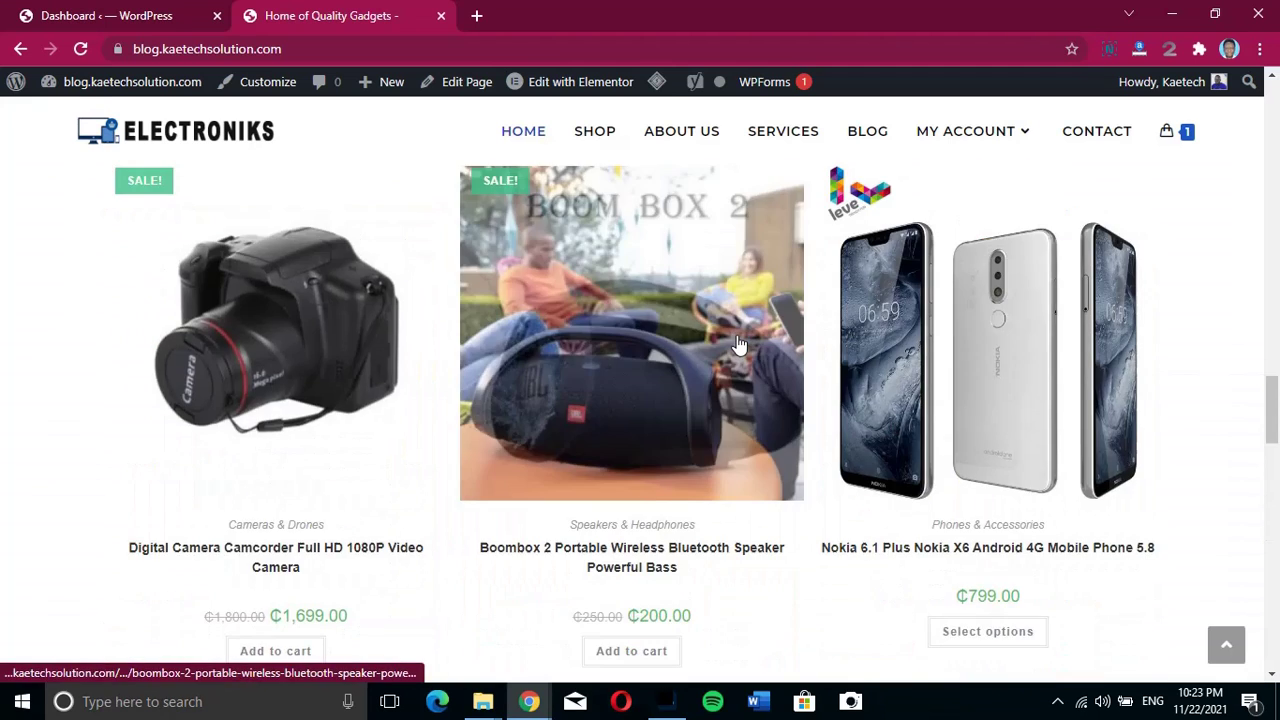
scroll(737, 344, "up", 15)
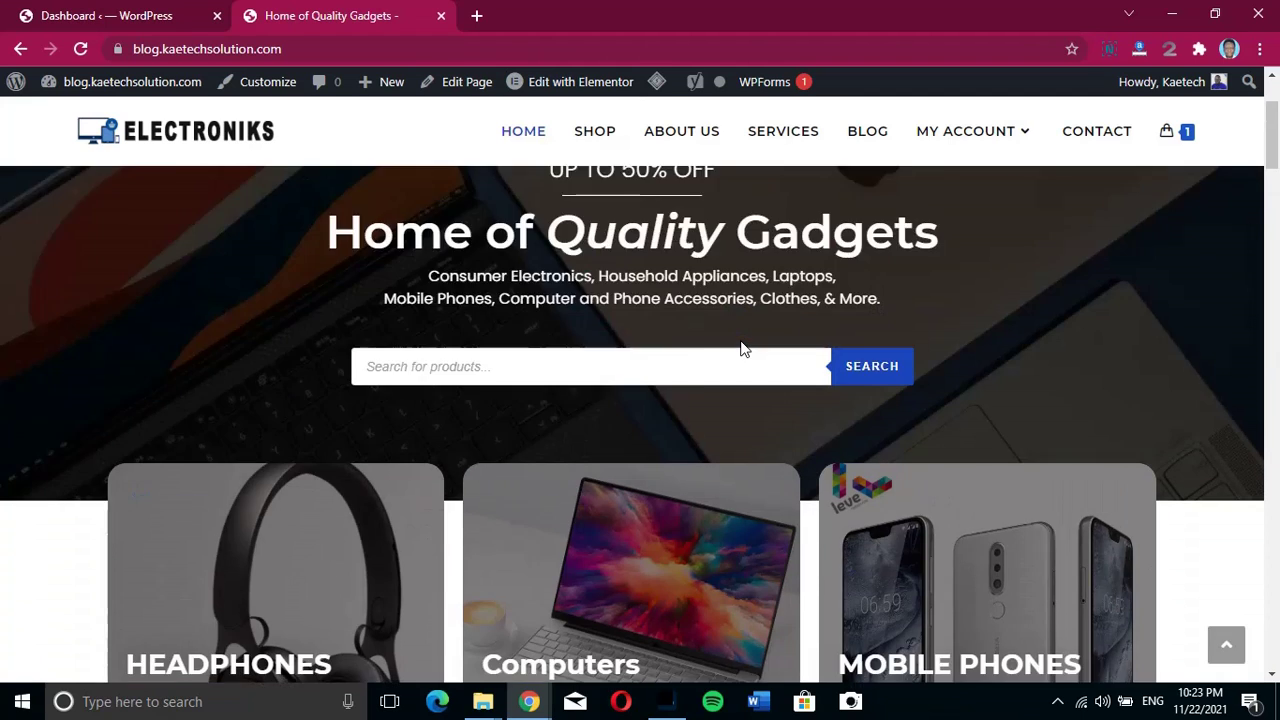
scroll(741, 347, "up", 2)
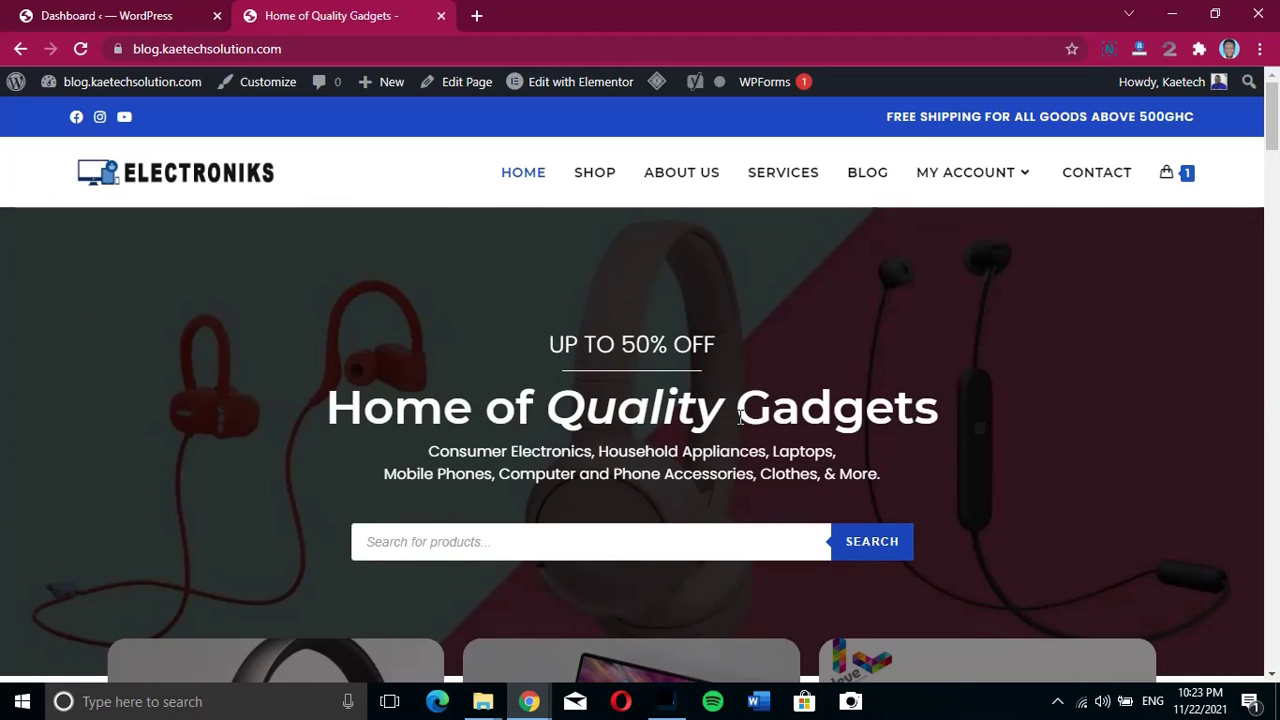
Step: Recheck the homepage layout, then return to the 'Dashboard ‹ WordPress' tab
scroll(742, 422, "down", 10)
scroll(744, 429, "up", 5)
scroll(744, 429, "down", 12)
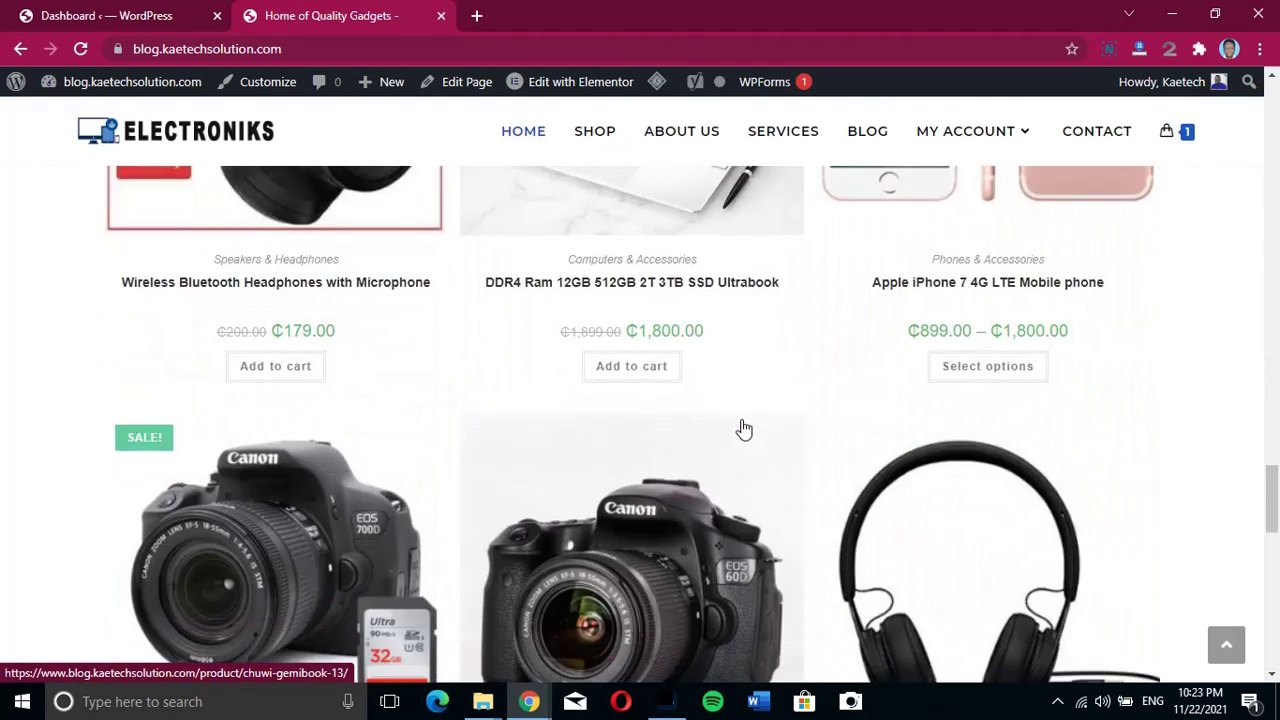
scroll(744, 429, "down", 10)
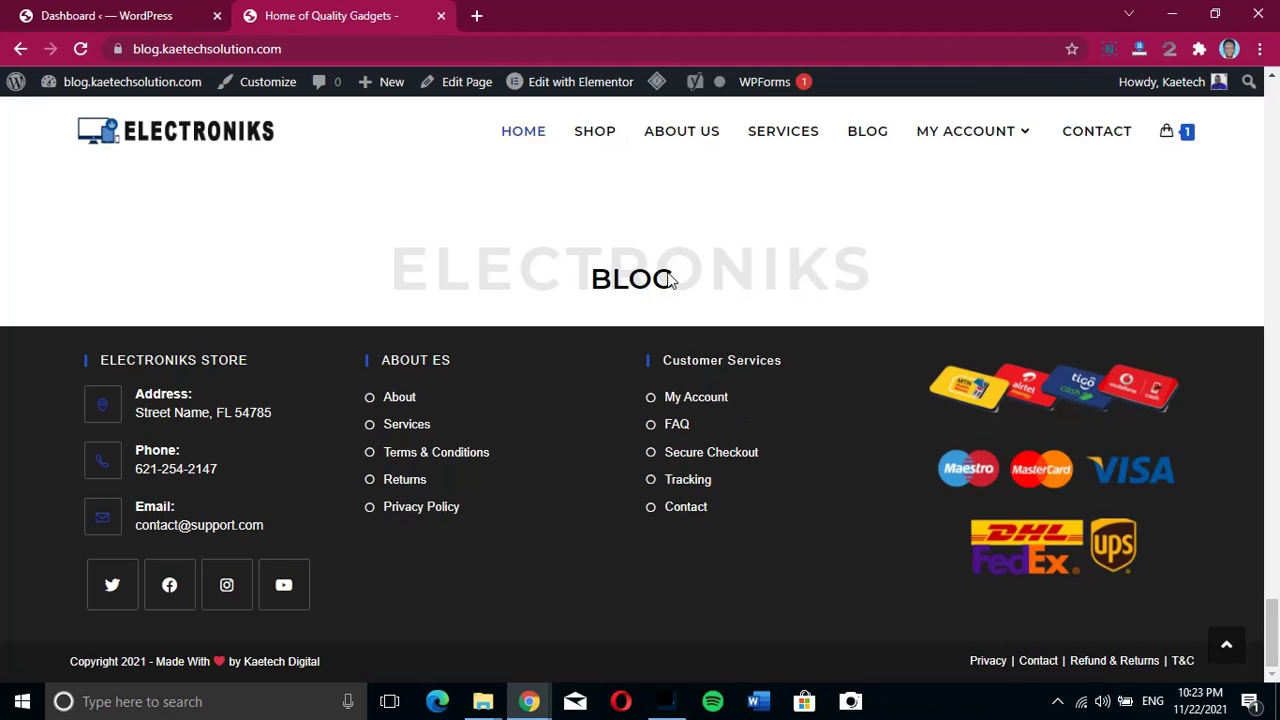
scroll(651, 294, "up", 12)
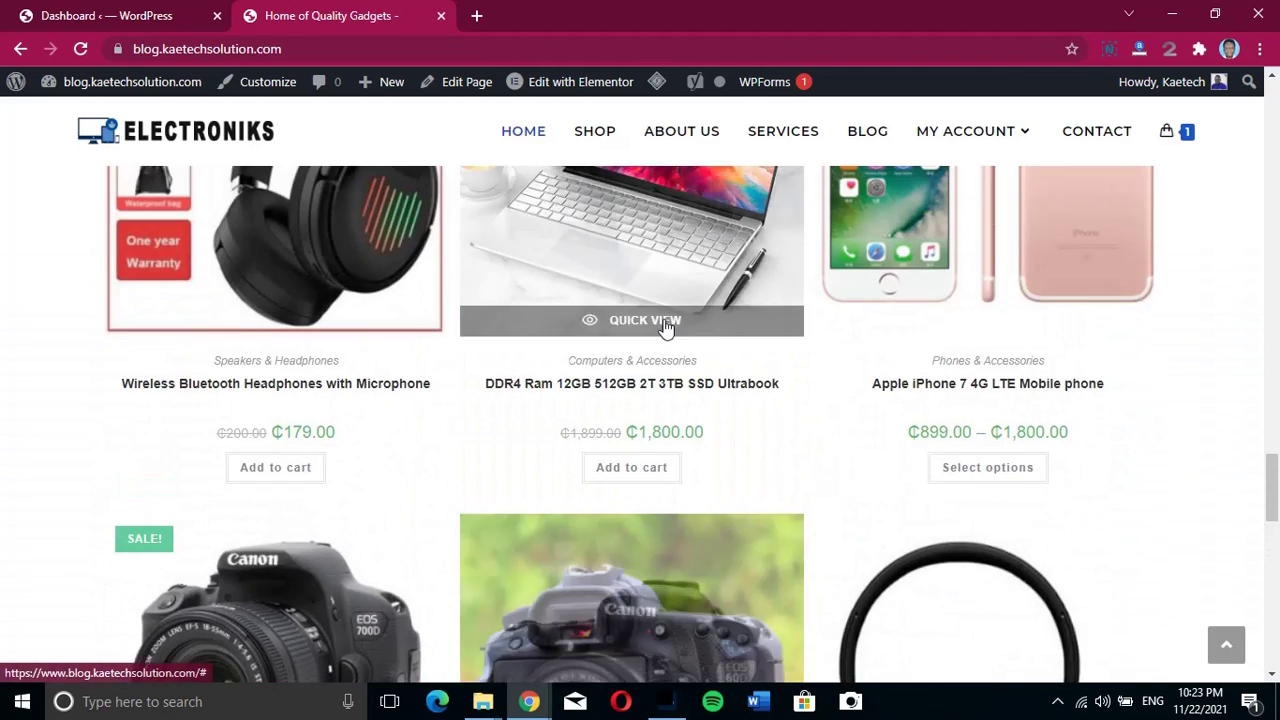
scroll(665, 325, "up", 15)
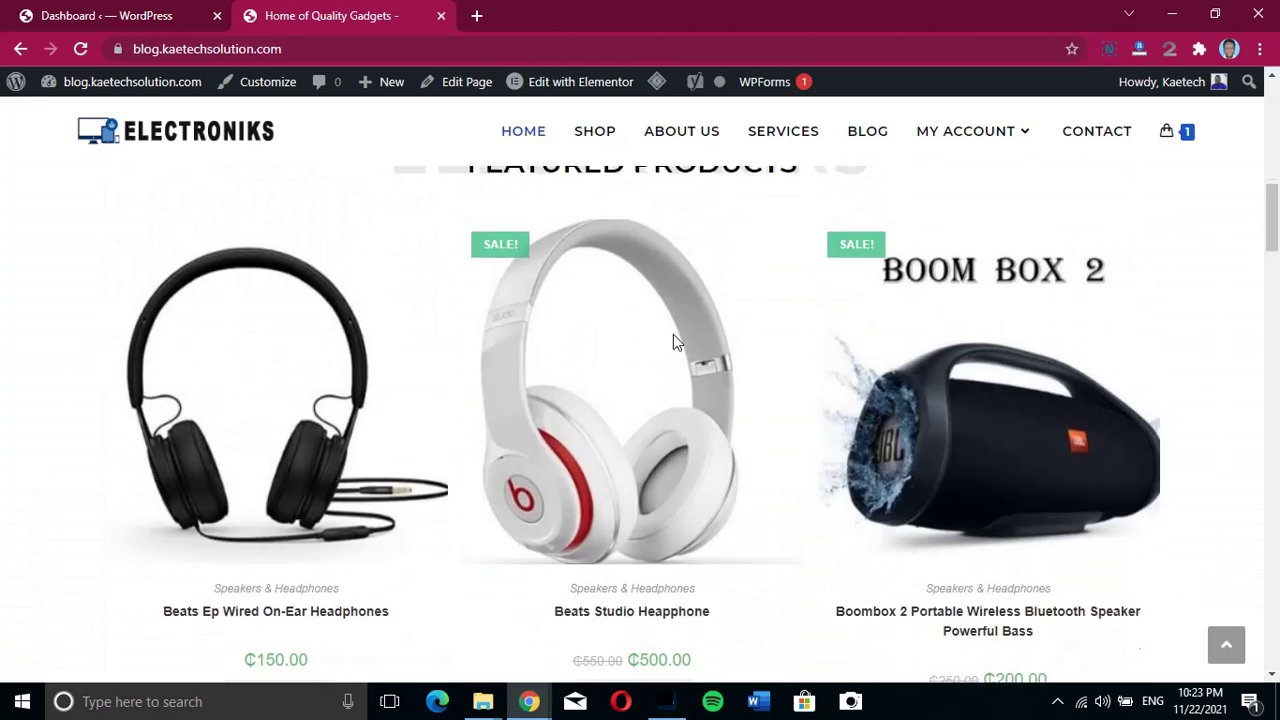
scroll(673, 334, "up", 10)
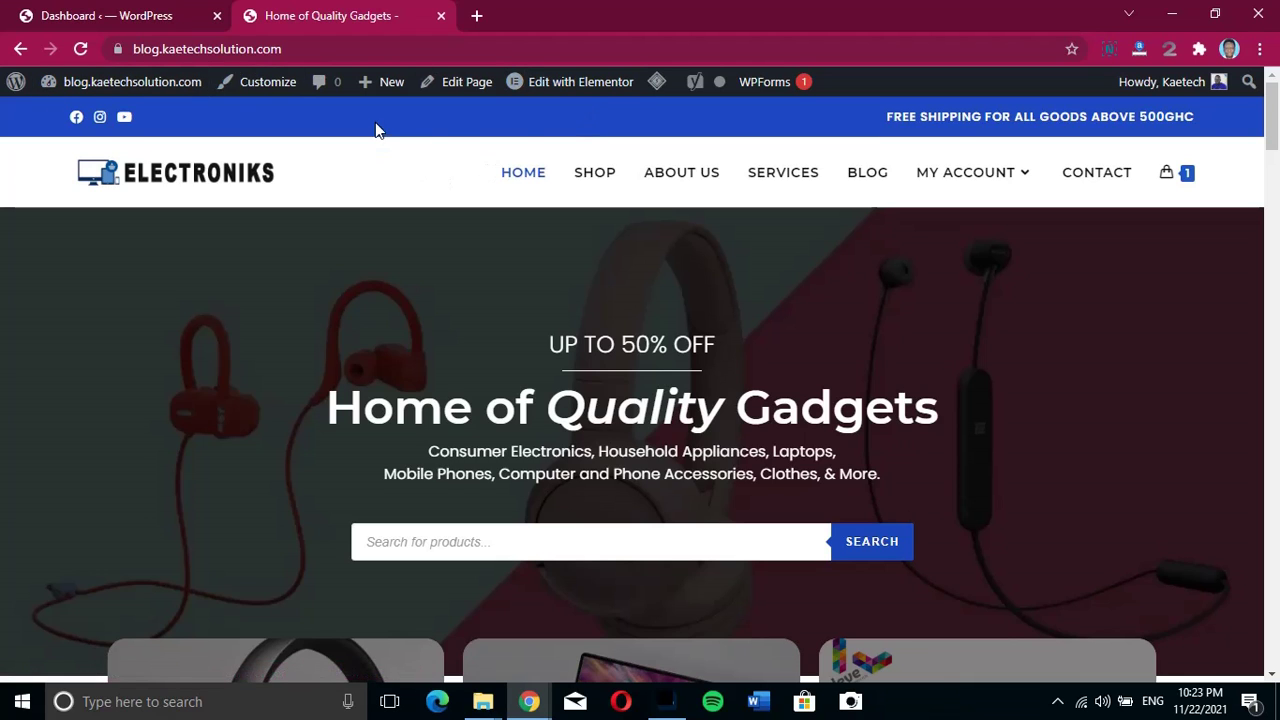
mouse_move(590, 92)
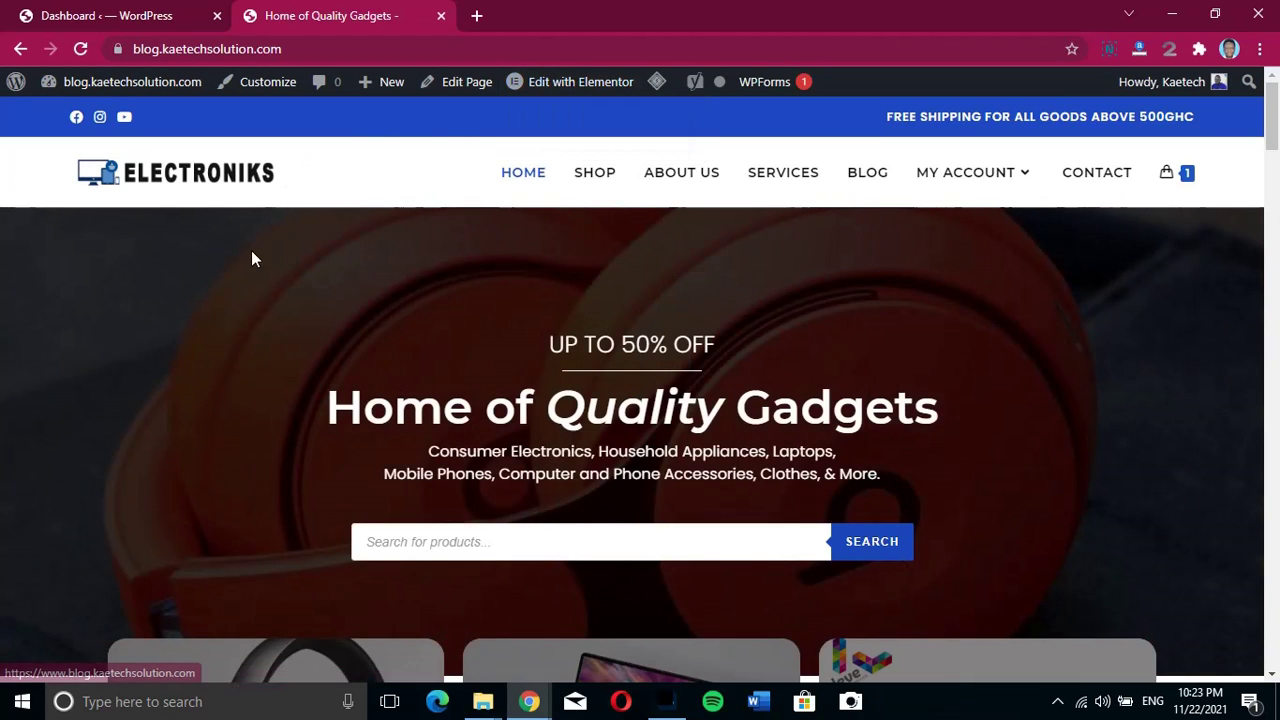
left_click(104, 12)
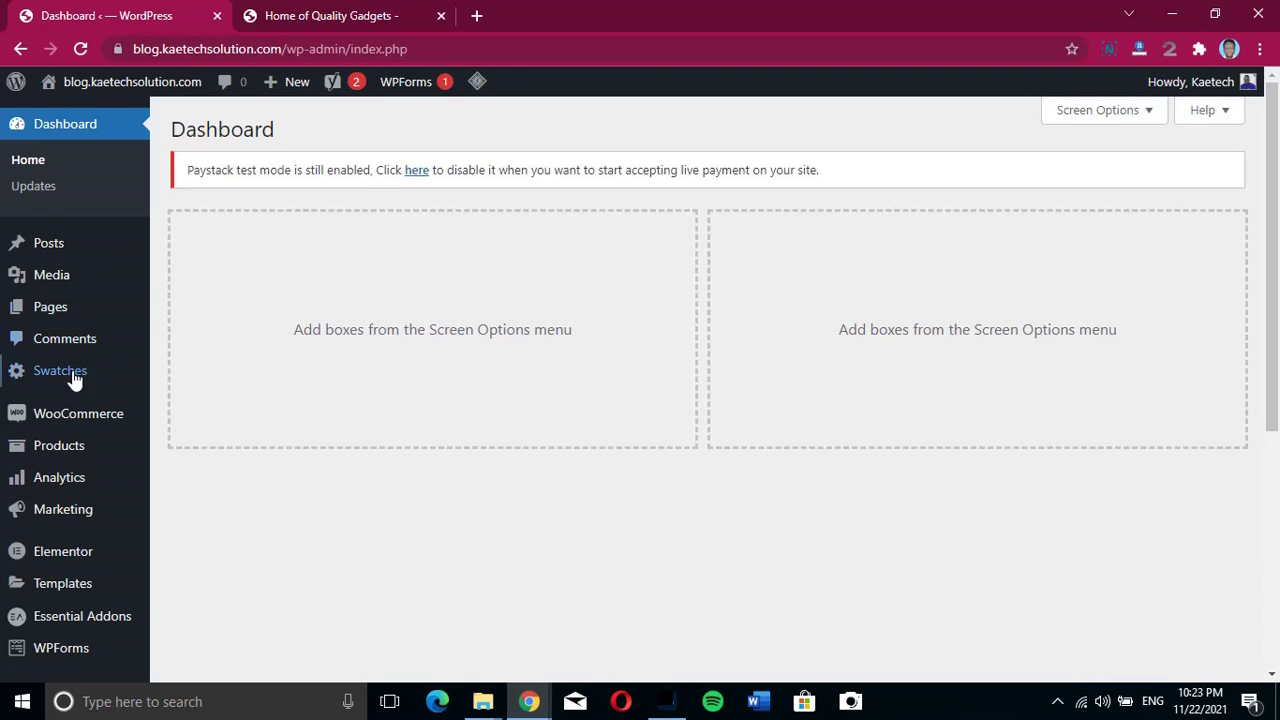
Step: Open Pages > All Pages and scroll to the Home of Quality Gadgets front page
mouse_move(50, 480)
mouse_move(50, 303)
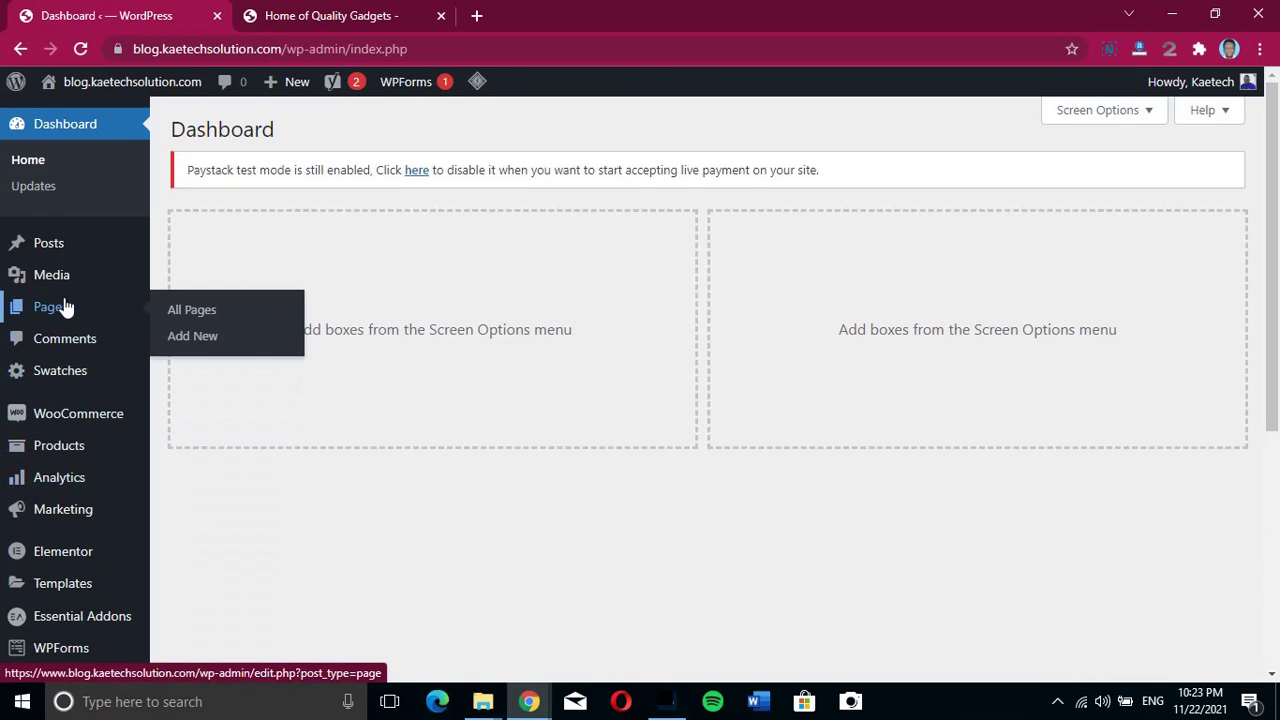
left_click(204, 315)
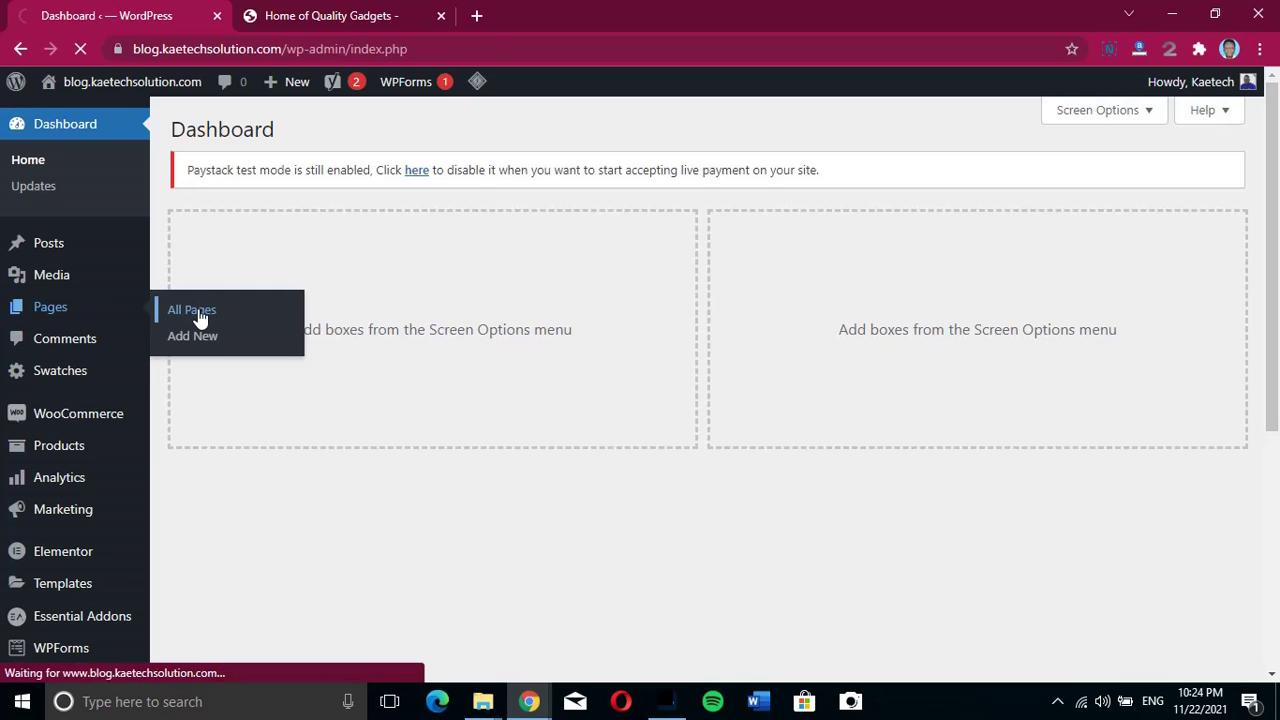
scroll(497, 457, "down", 4)
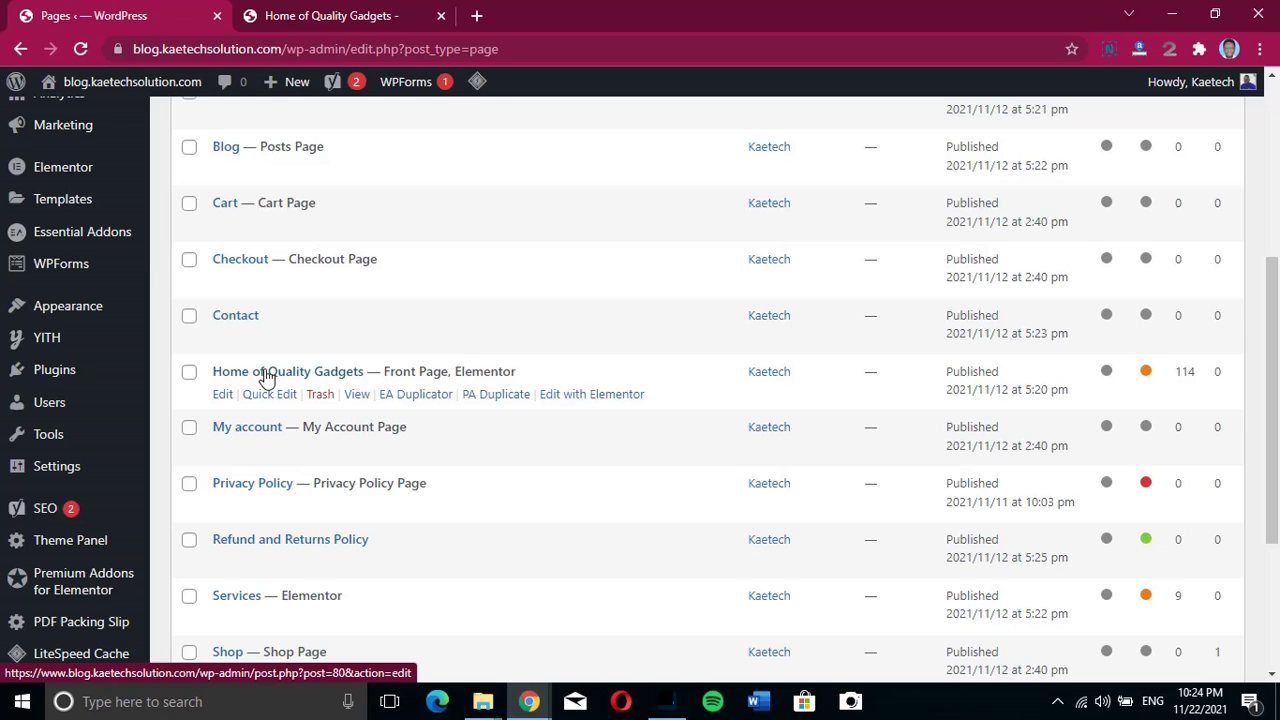
left_click(578, 398)
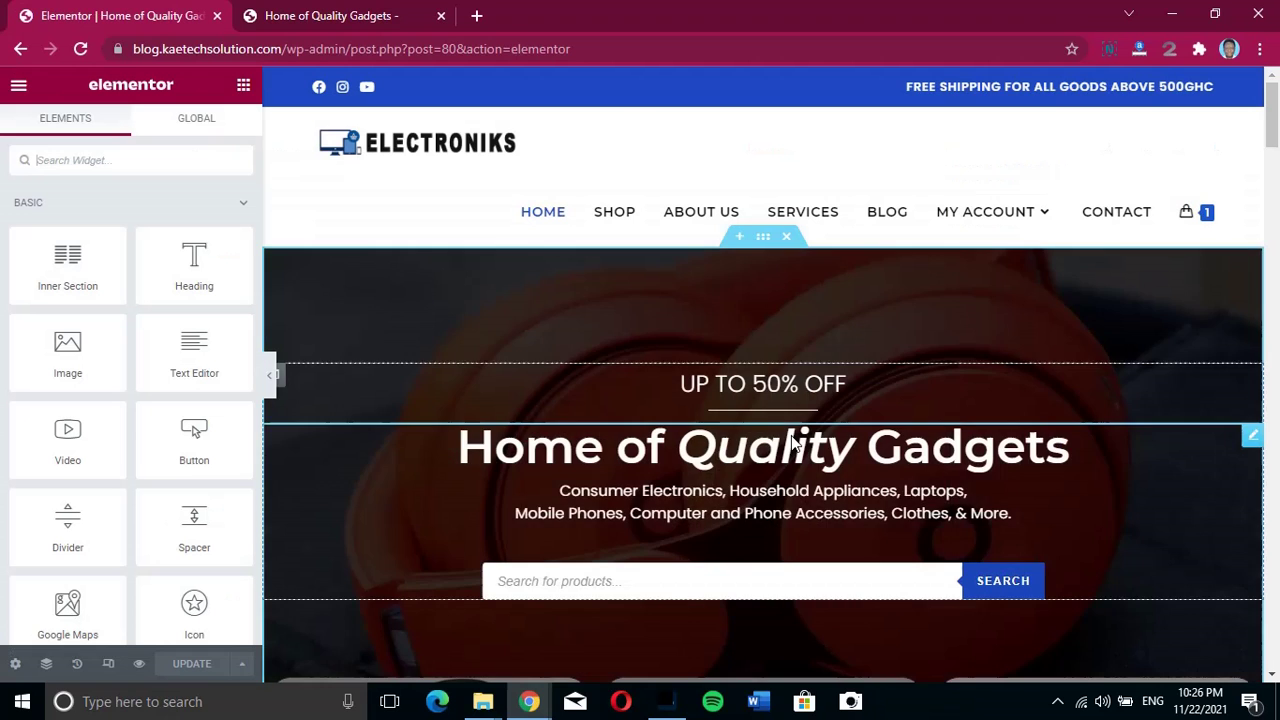
scroll(793, 445, "down", 1)
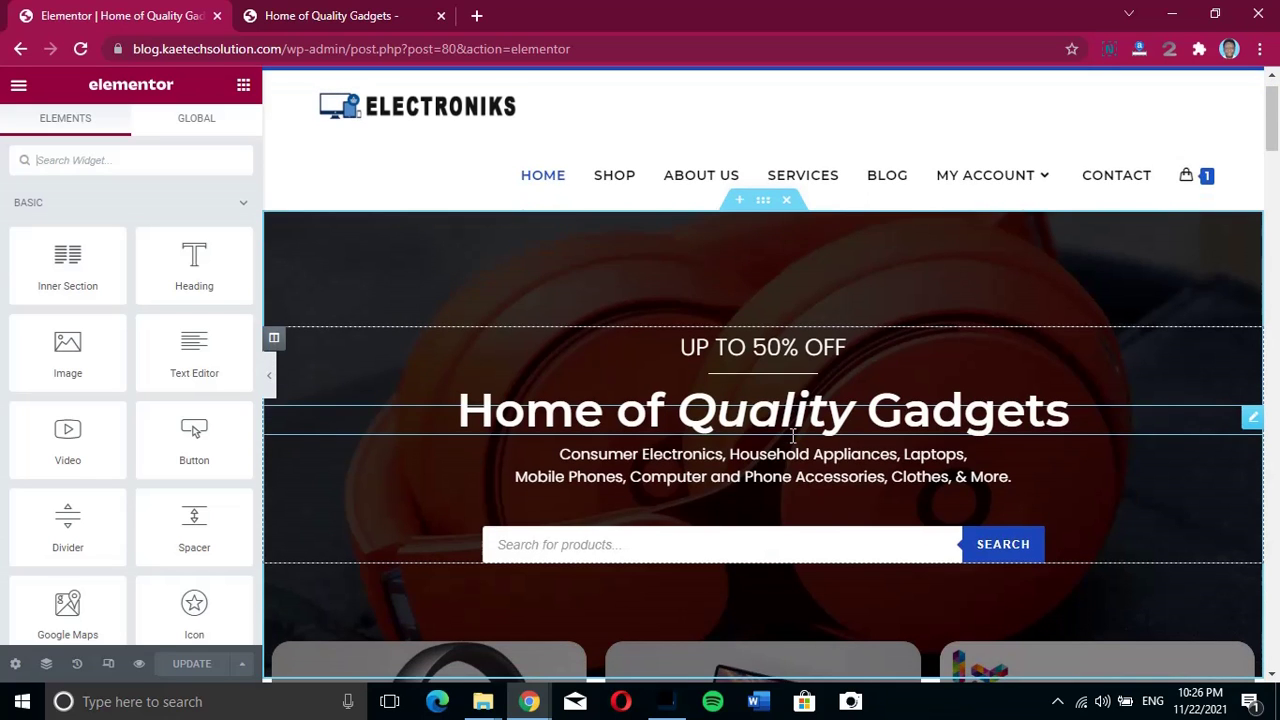
scroll(791, 435, "down", 3)
scroll(790, 435, "up", 4)
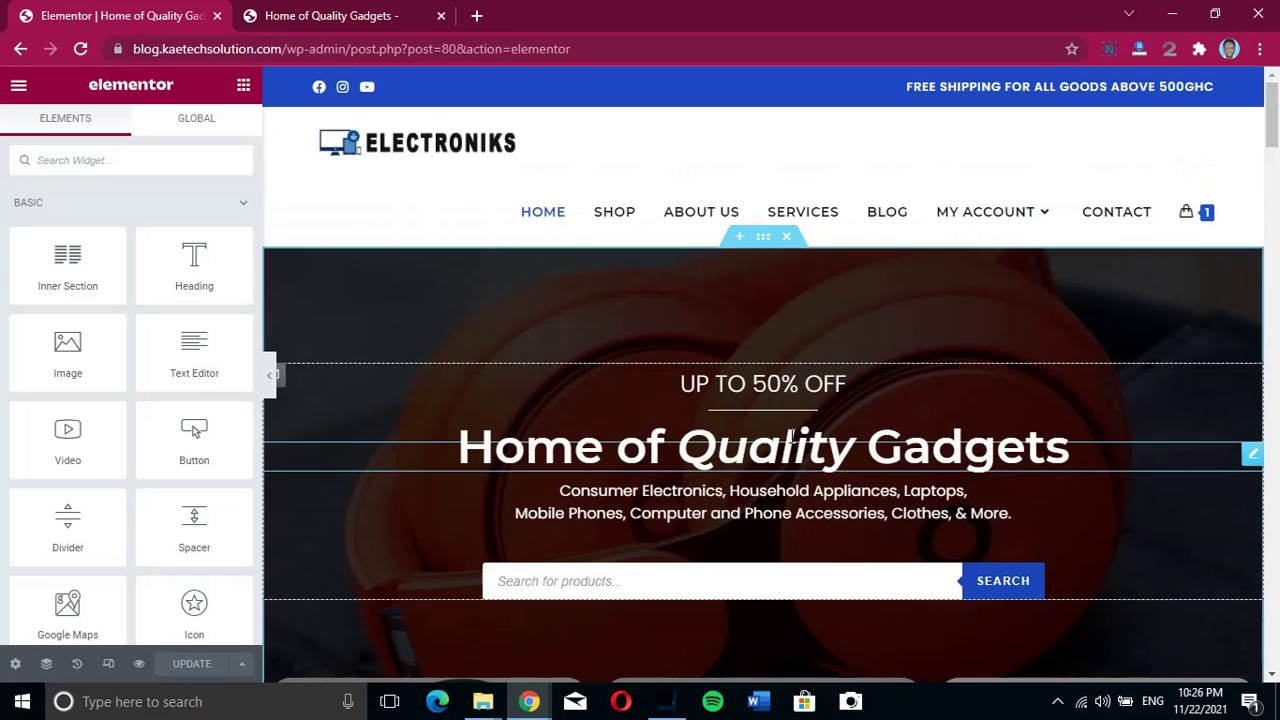
scroll(790, 435, "down", 5)
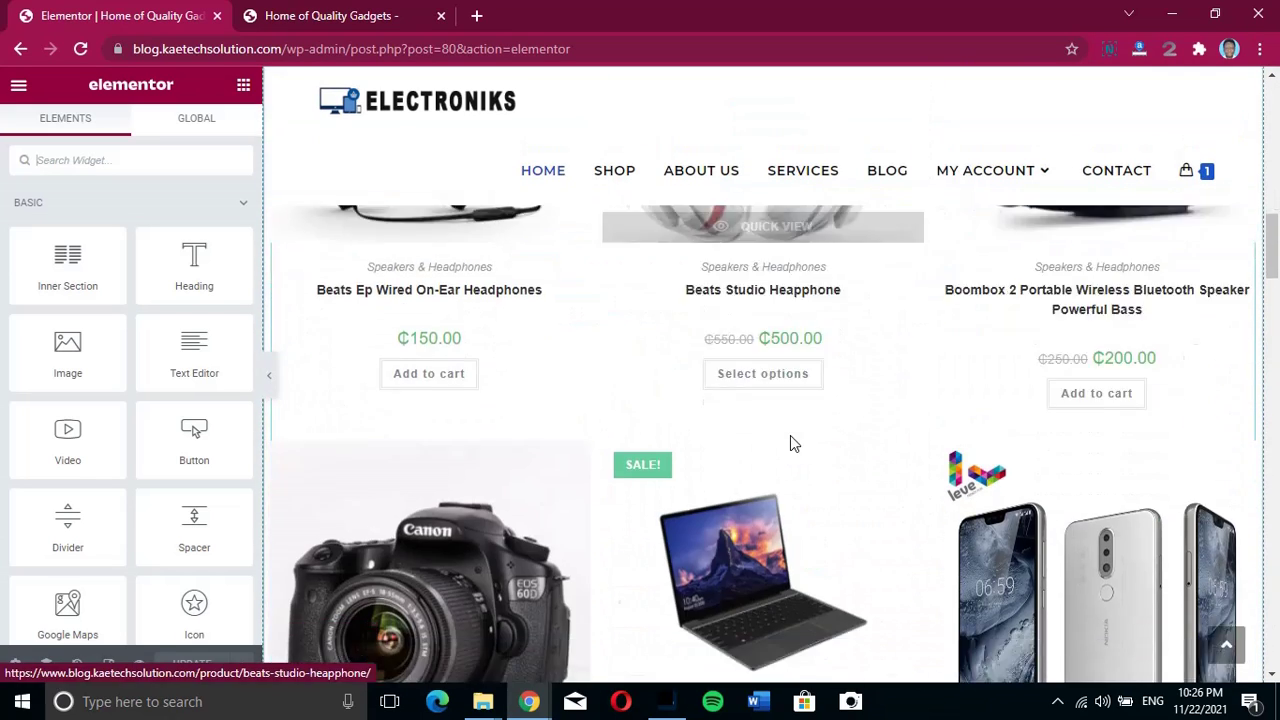
scroll(791, 442, "down", 8)
scroll(790, 435, "down", 5)
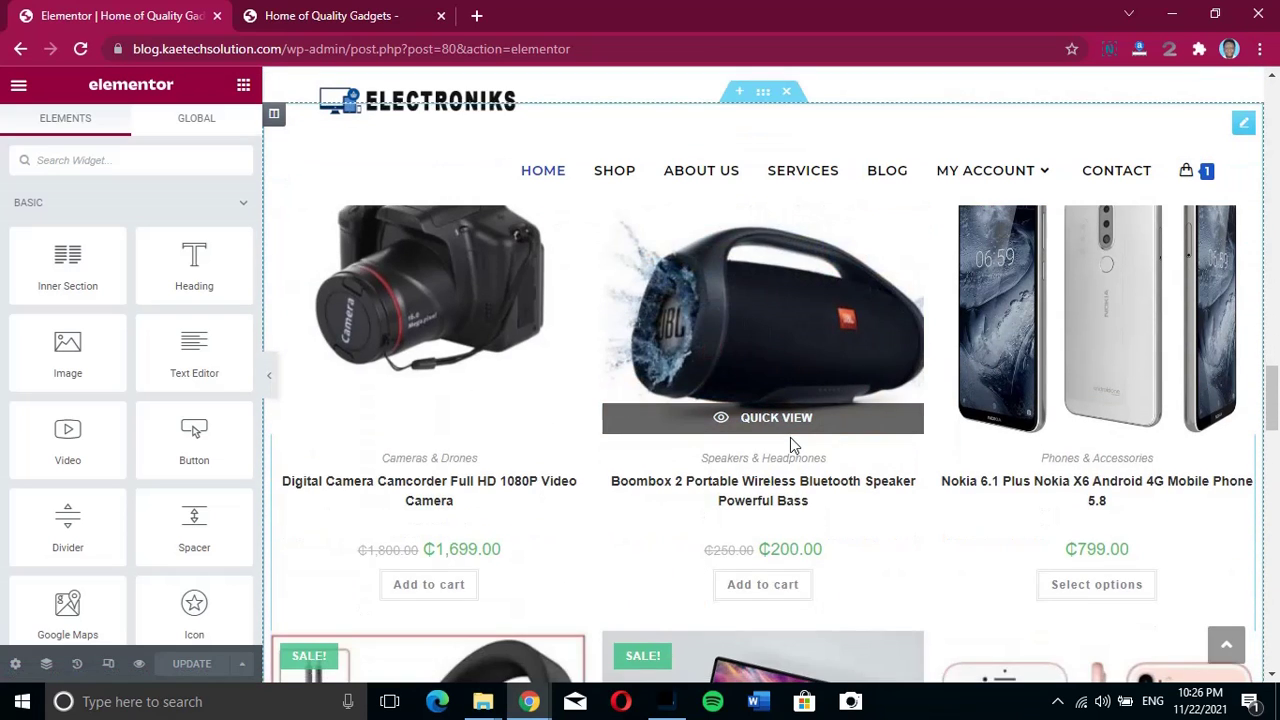
scroll(790, 443, "down", 8)
scroll(790, 445, "down", 2)
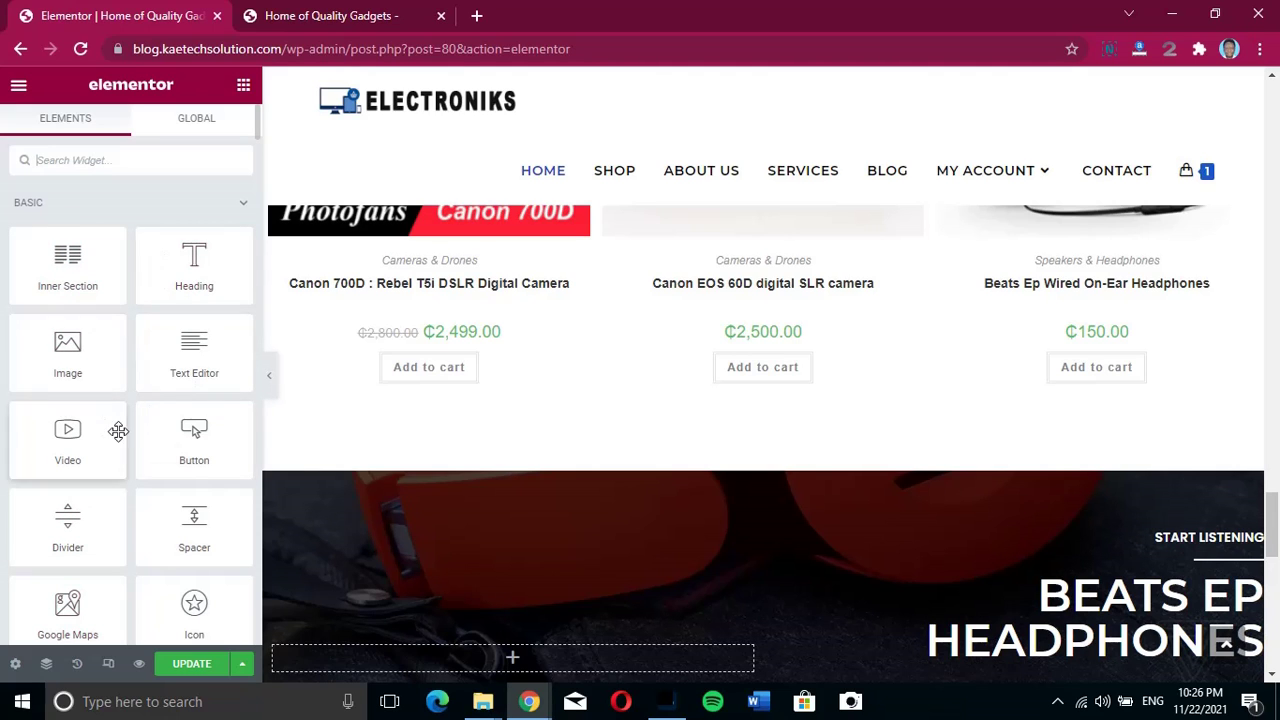
scroll(720, 495, "down", 10)
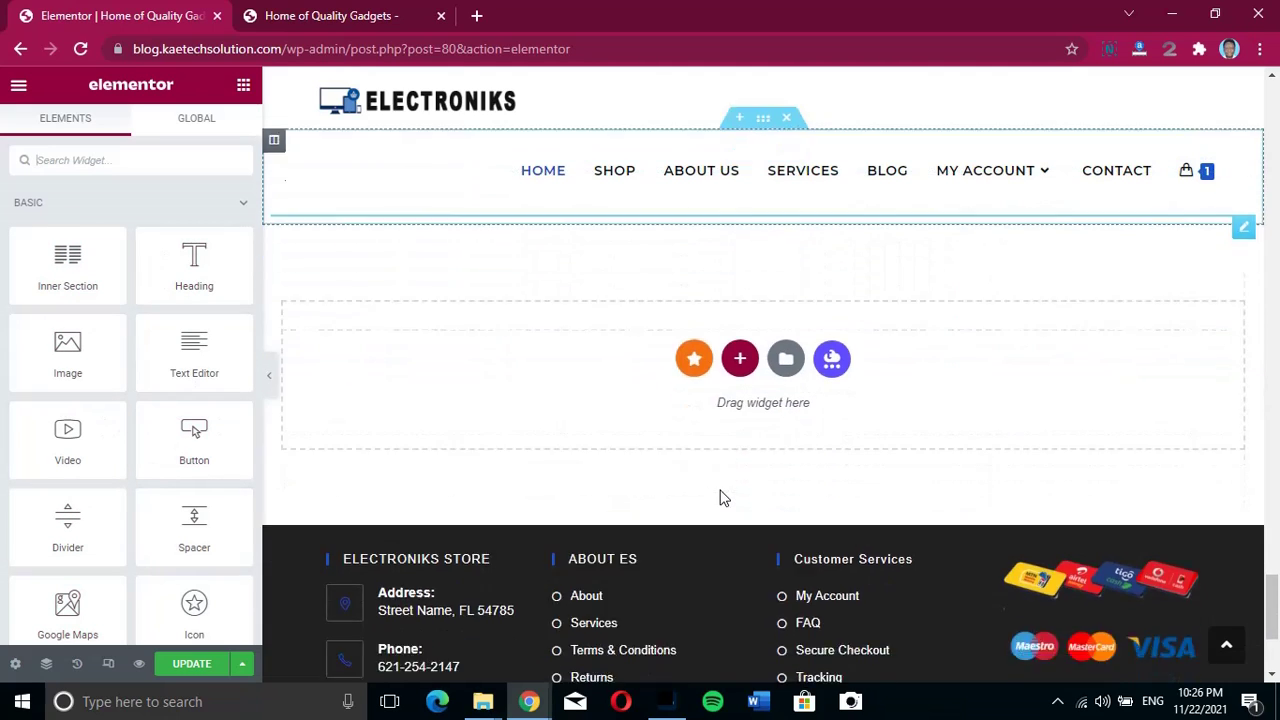
scroll(720, 490, "up", 2)
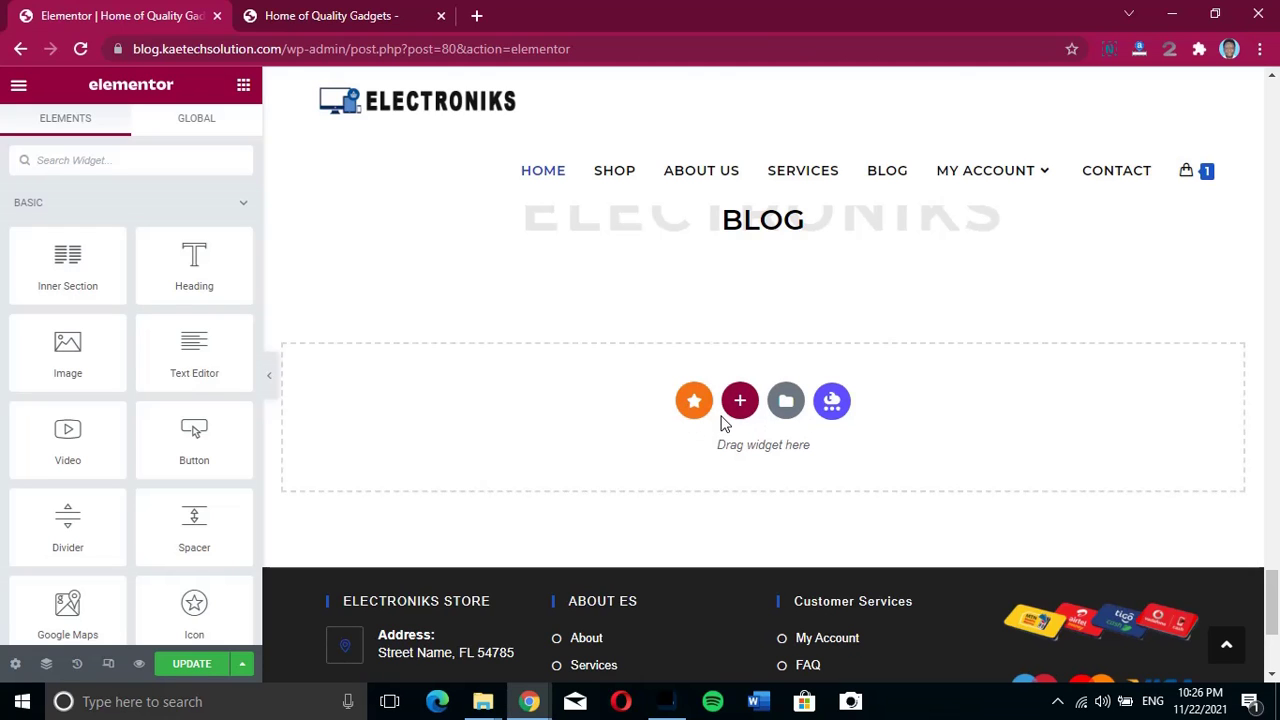
scroll(748, 355, "up", 5)
scroll(748, 355, "down", 3)
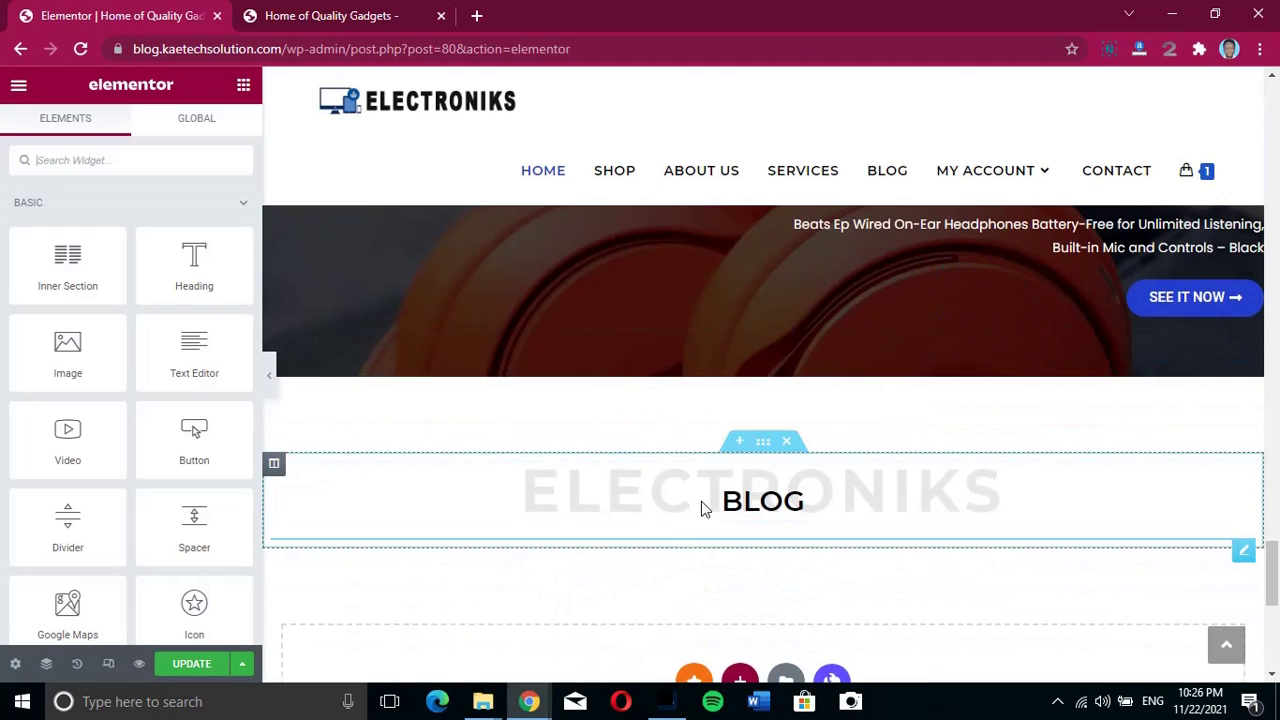
scroll(703, 508, "down", 2)
scroll(703, 508, "down", 1)
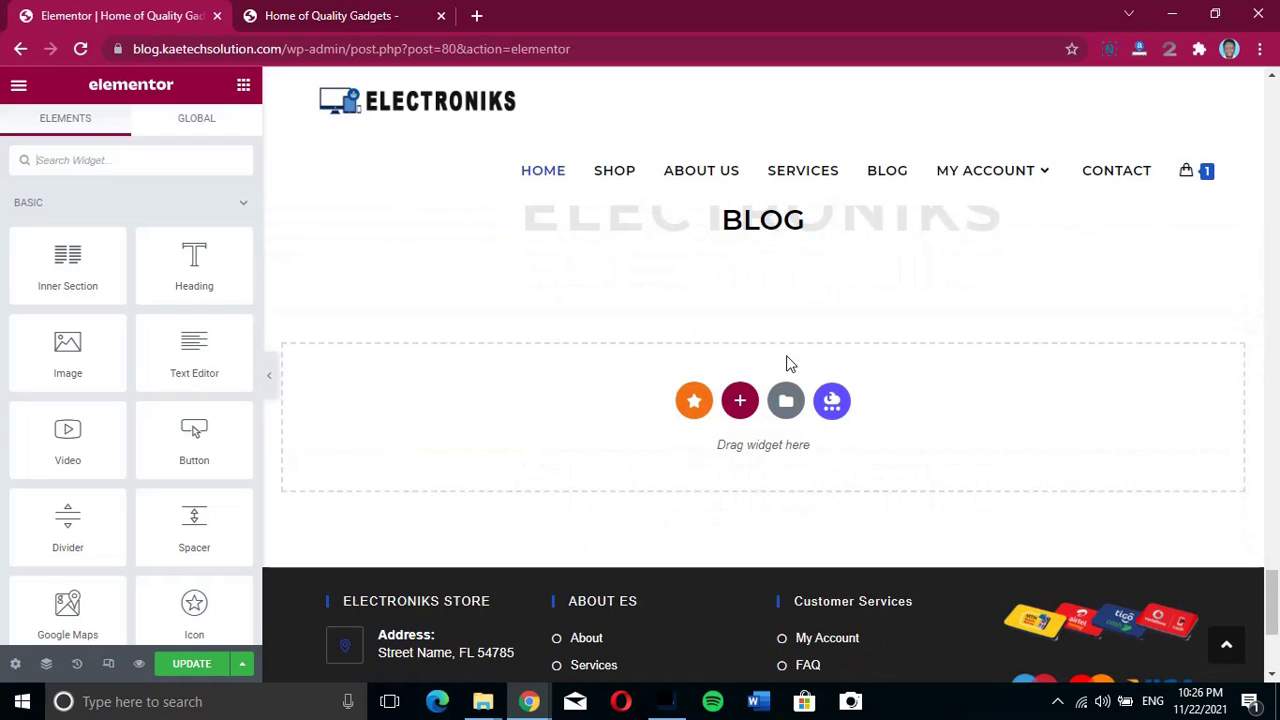
scroll(785, 370, "up", 8)
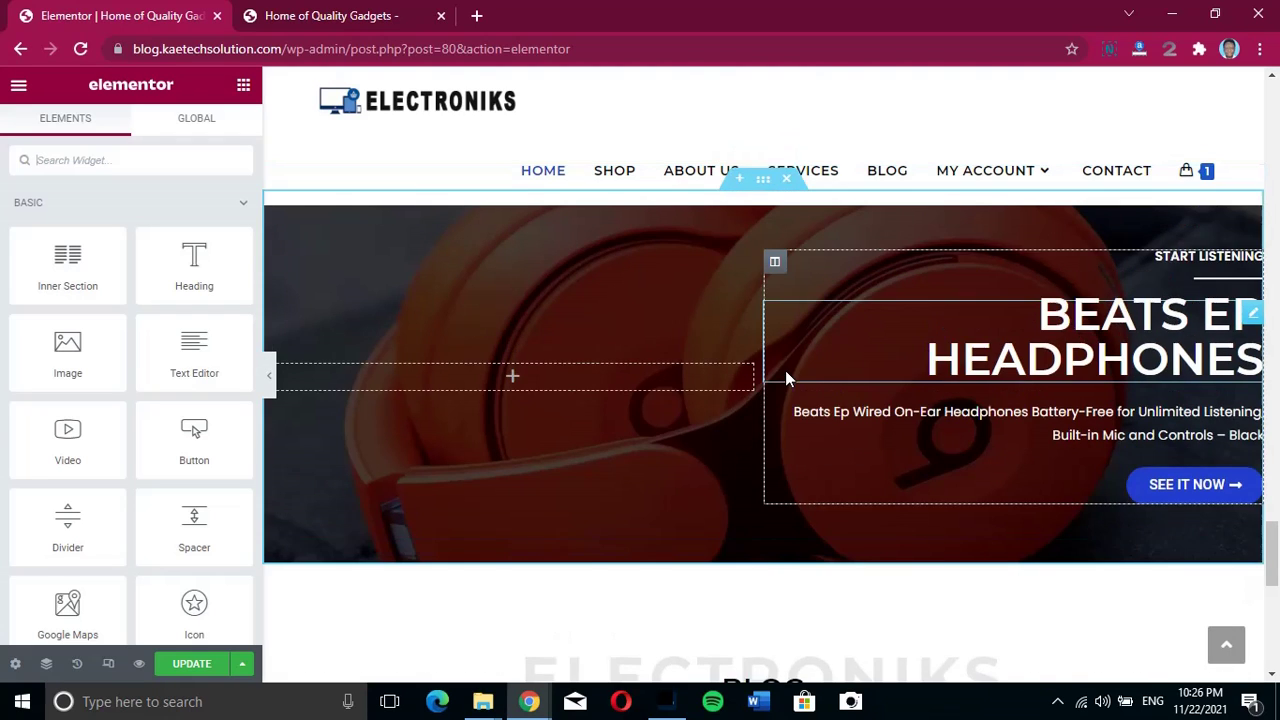
scroll(788, 380, "down", 8)
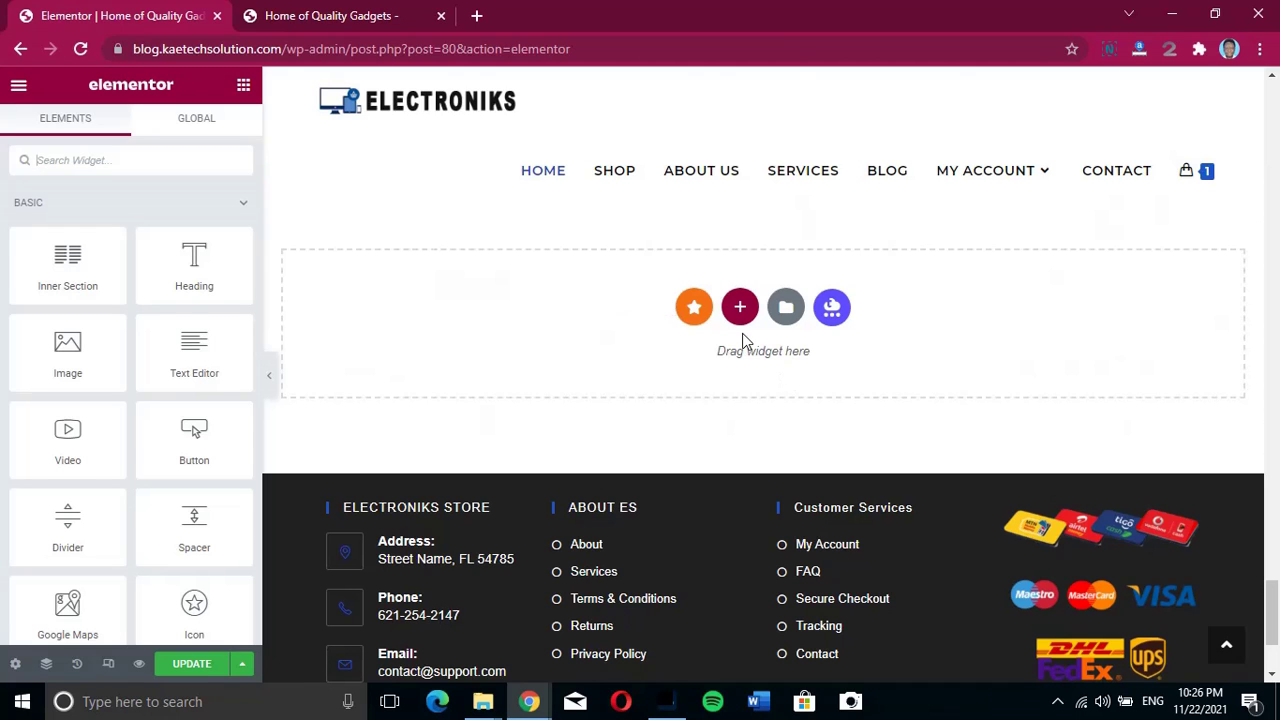
scroll(745, 340, "up", 5)
scroll(757, 360, "up", 3)
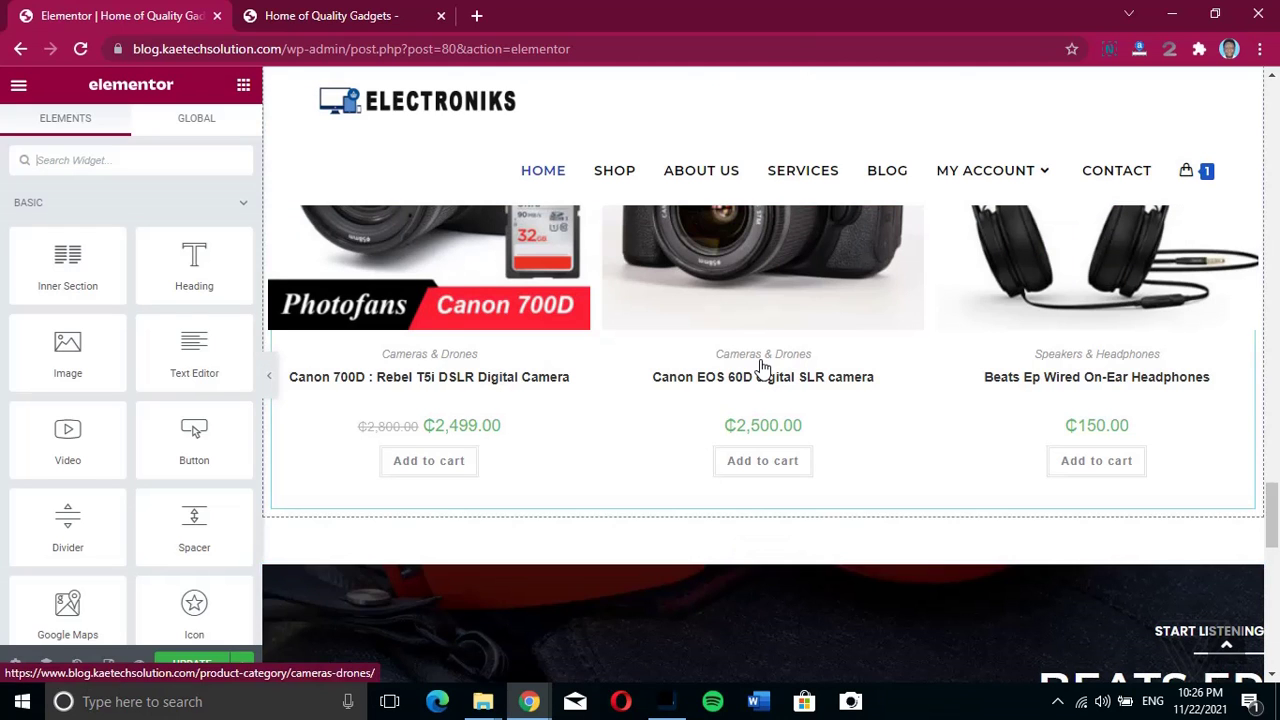
scroll(762, 369, "up", 2)
scroll(762, 369, "up", 5)
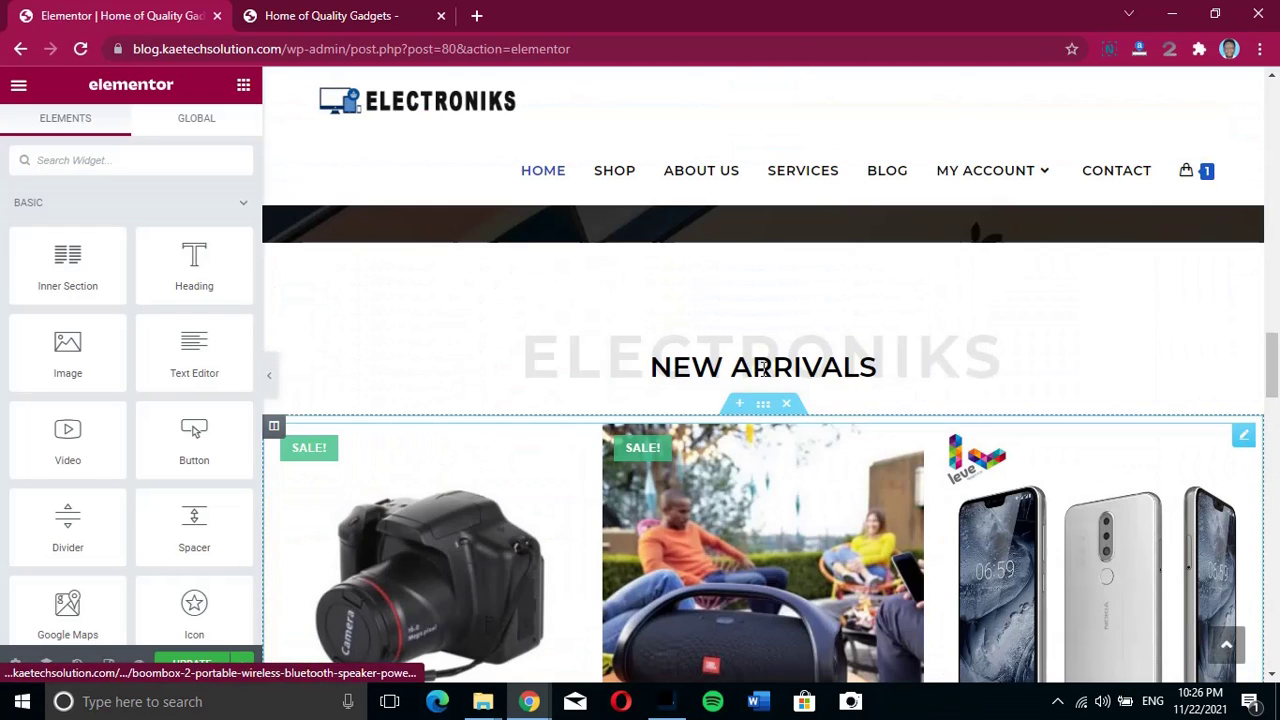
scroll(763, 369, "down", 8)
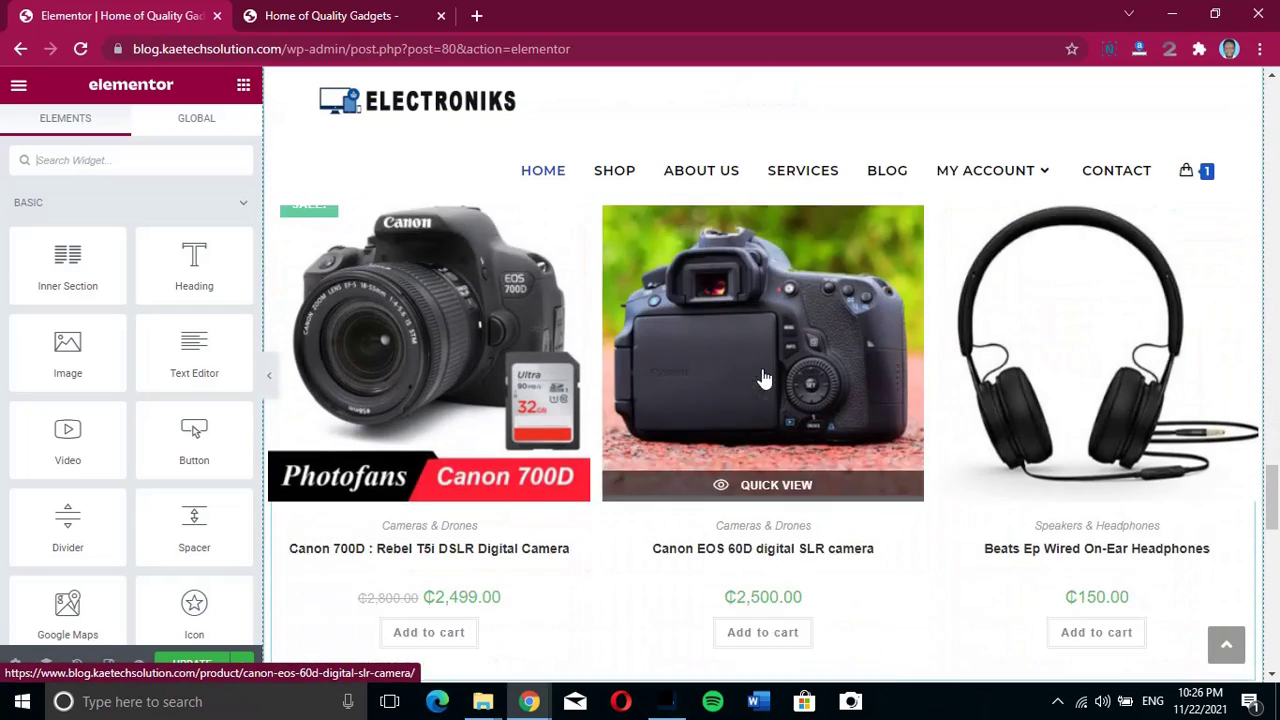
scroll(763, 378, "down", 6)
scroll(764, 378, "down", 3)
scroll(760, 345, "up", 1)
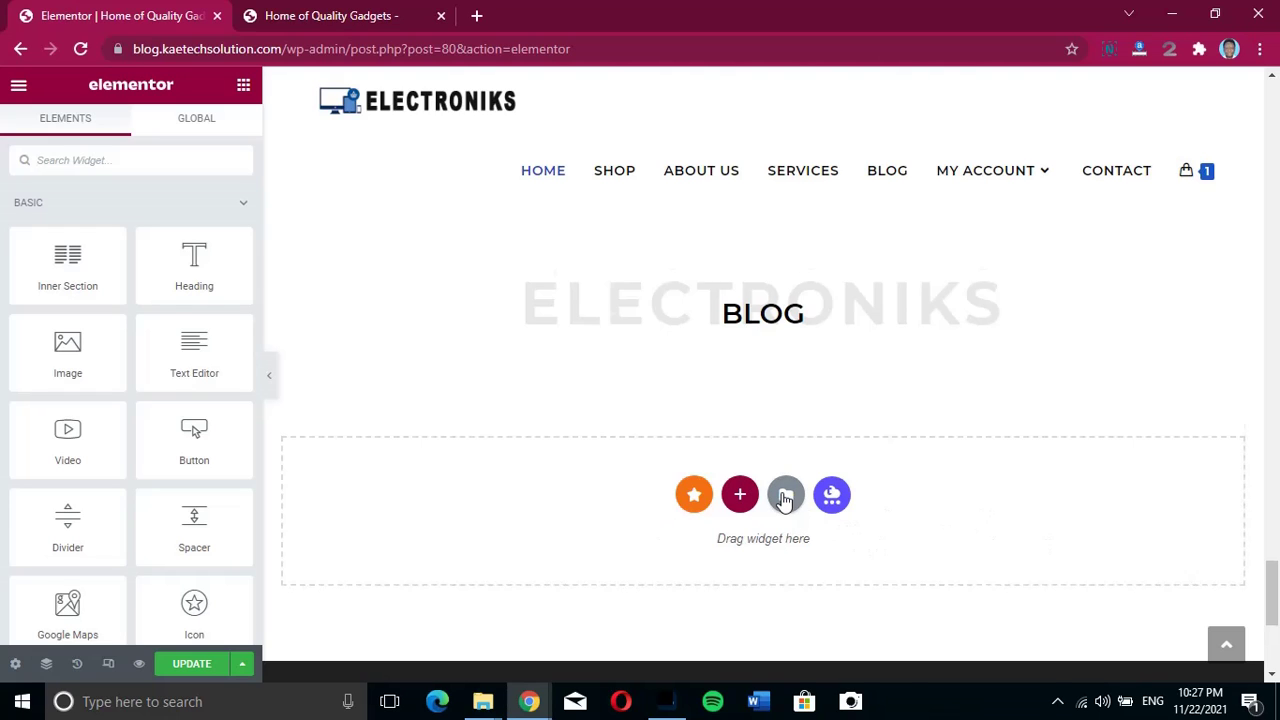
scroll(790, 495, "down", 1)
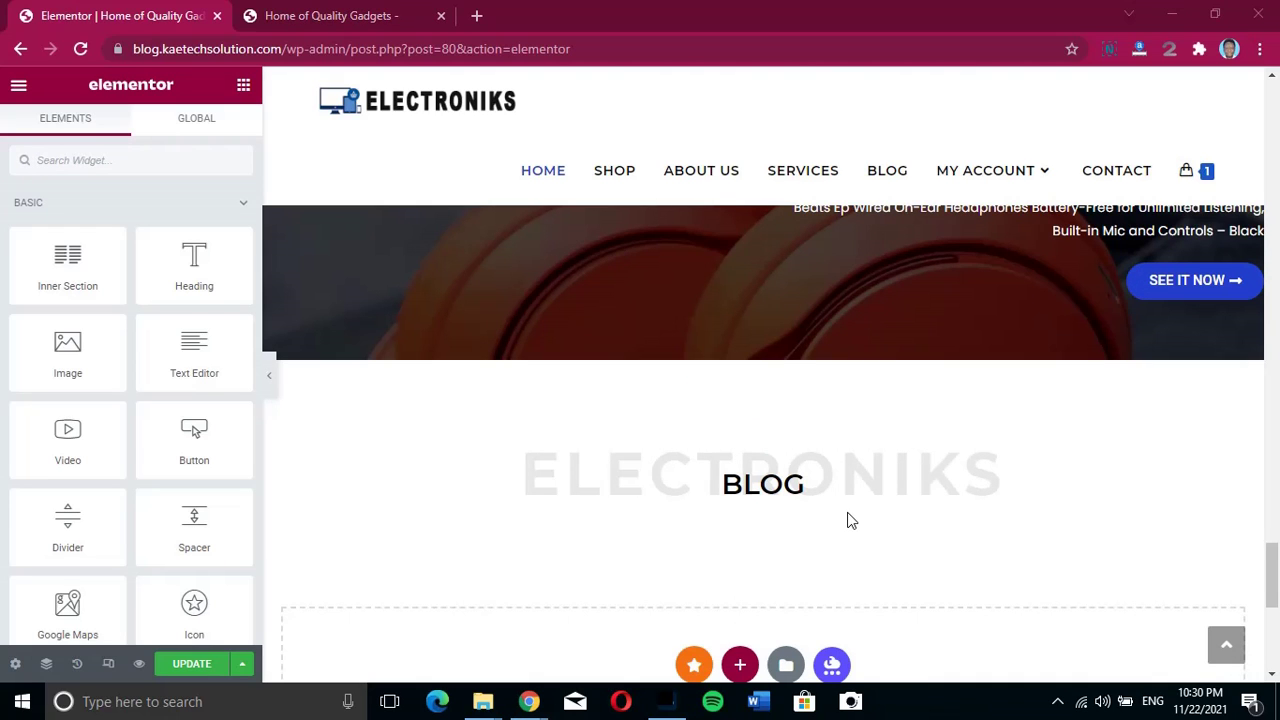
scroll(854, 520, "down", 3)
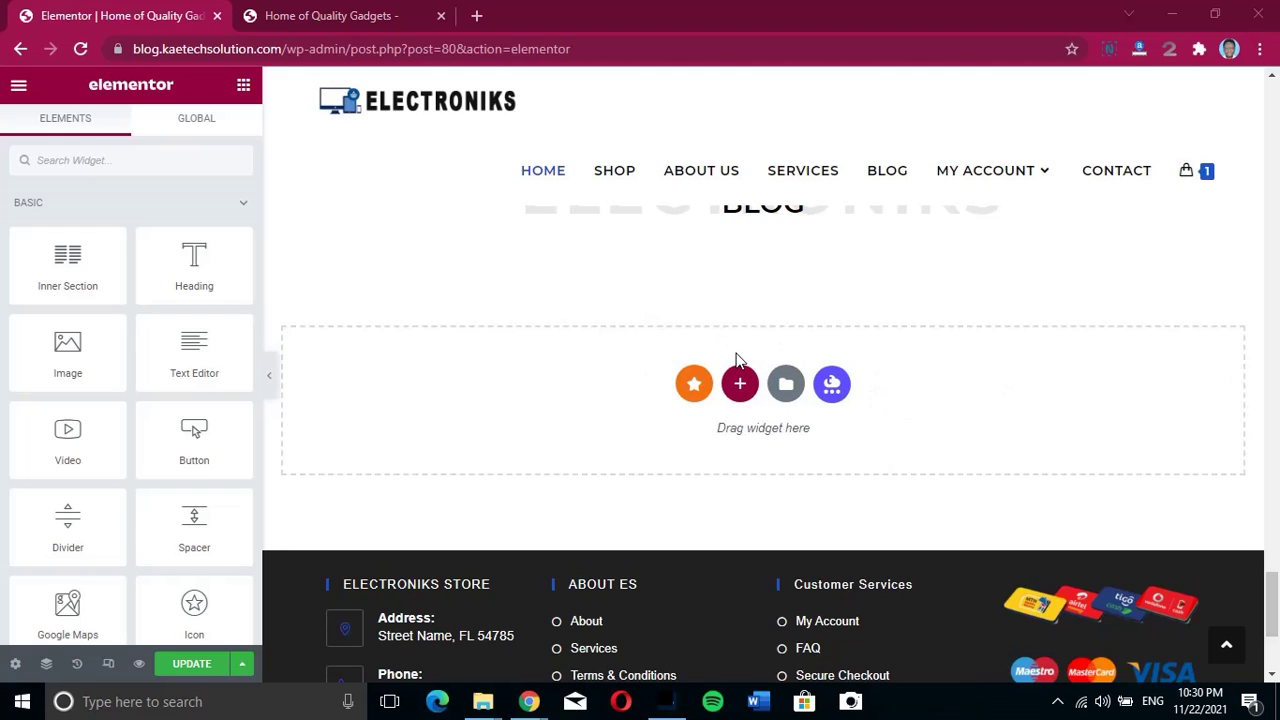
scroll(771, 354, "up", 2)
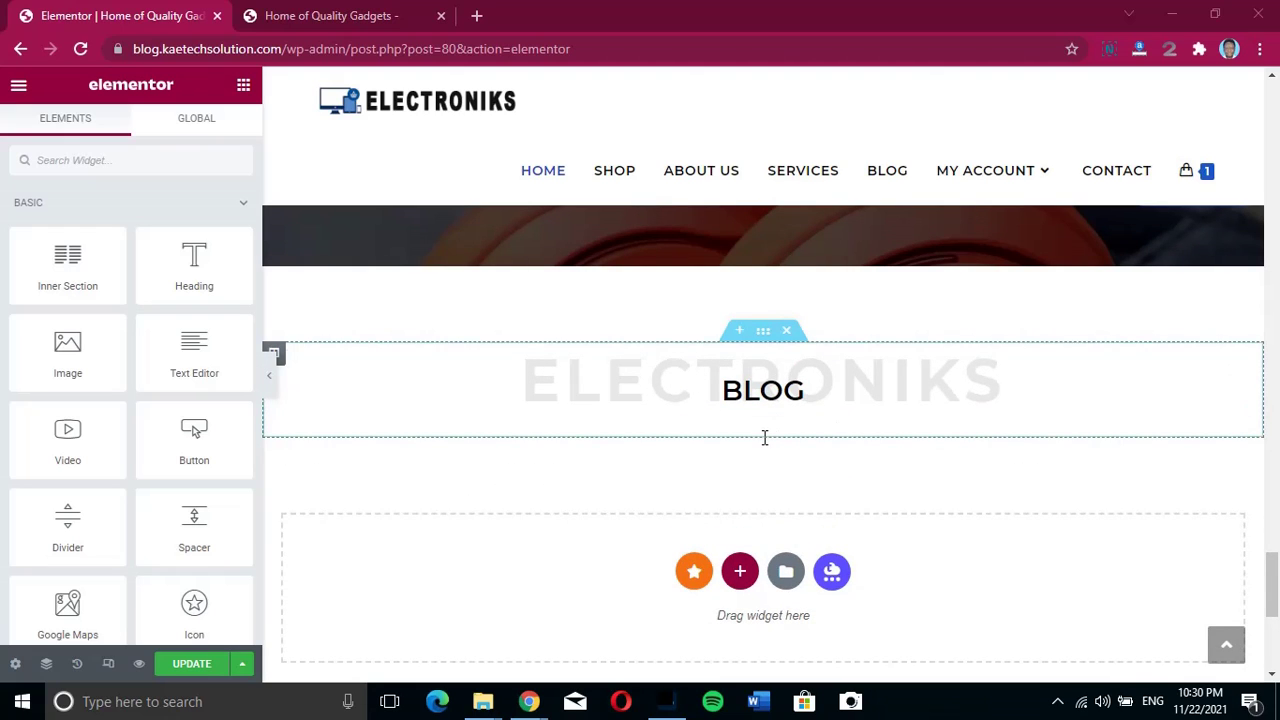
scroll(764, 437, "down", 2)
scroll(757, 417, "down", 1)
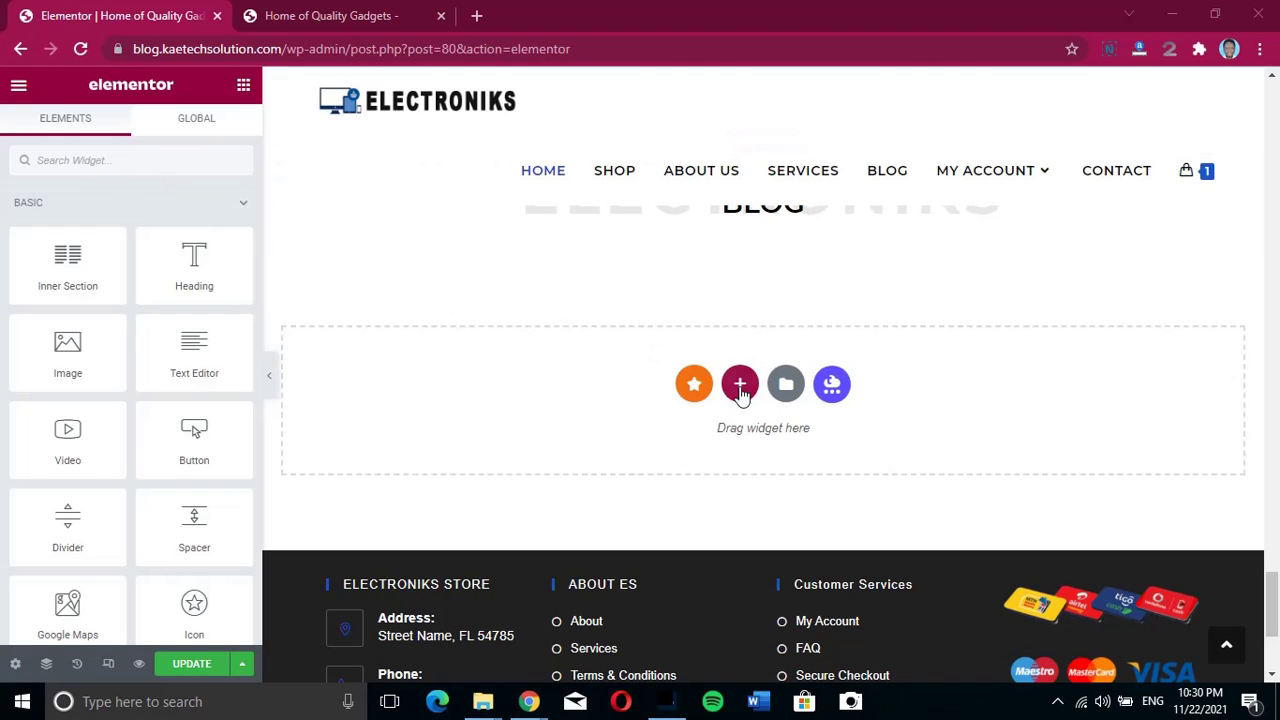
Step: Search widgets for 'blog' and drop Premium Blog beneath the BLOG heading
left_click(71, 162)
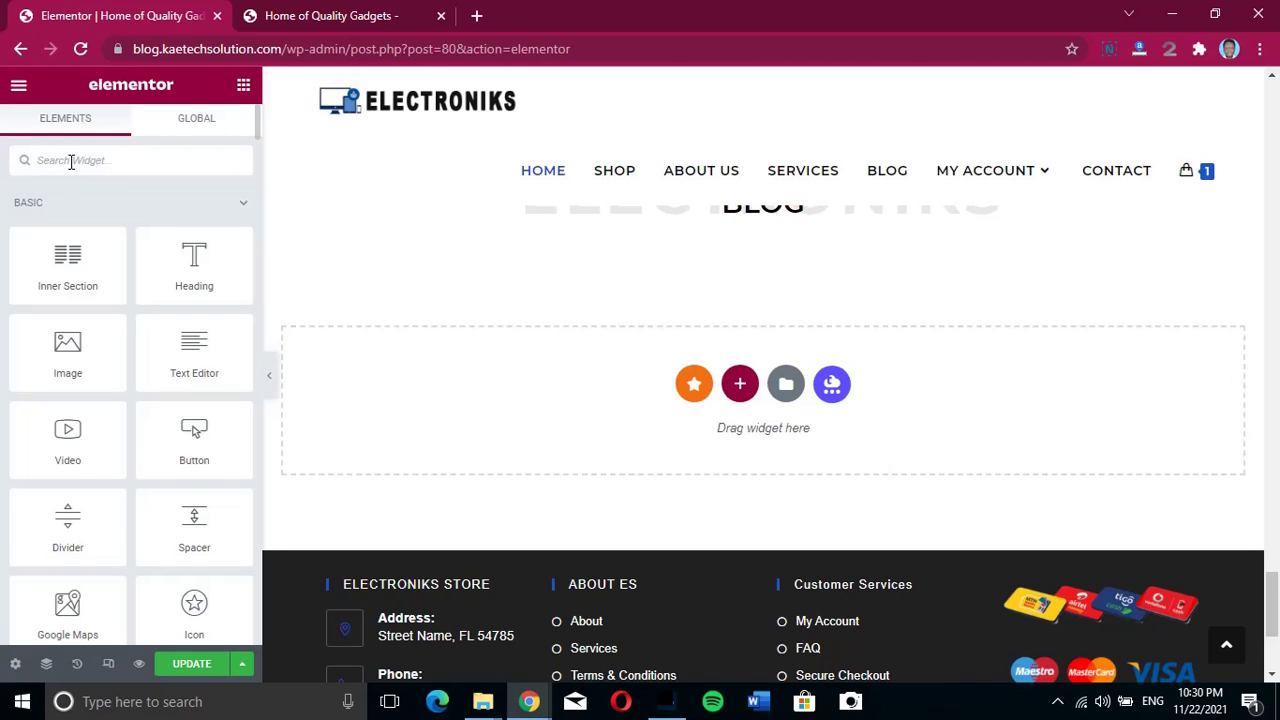
type("blog")
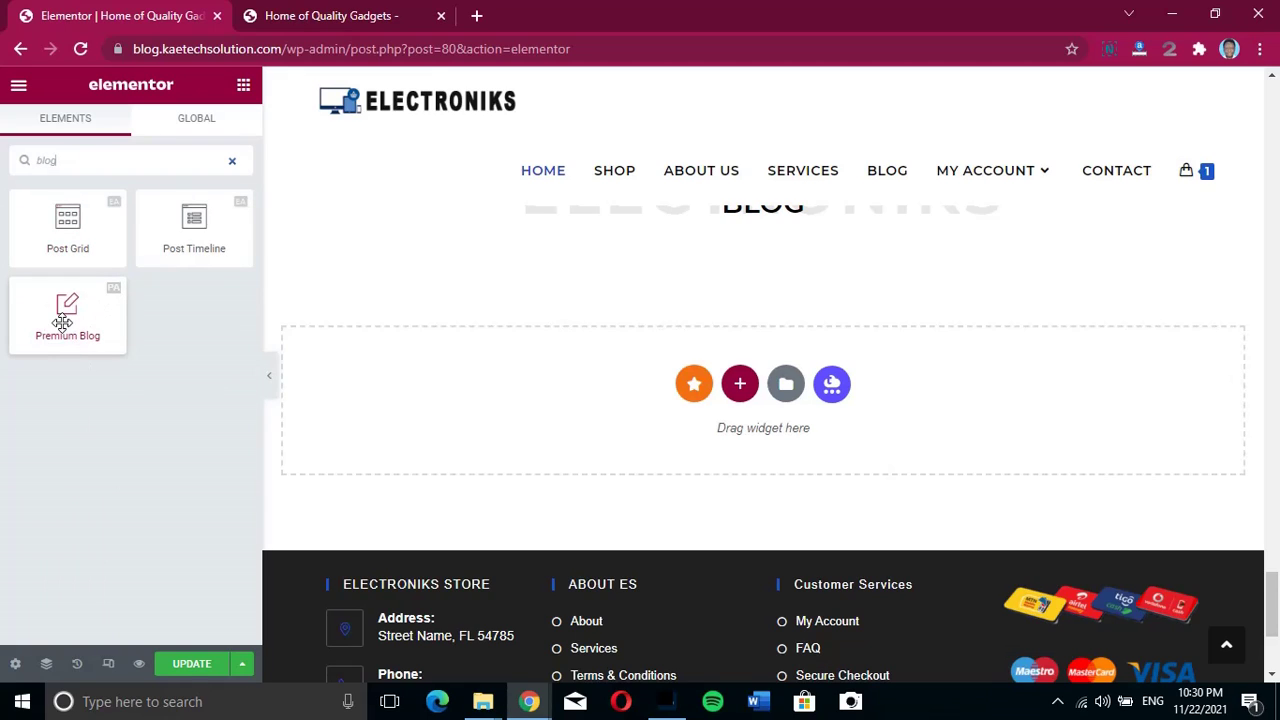
left_click_drag(60, 309, 743, 417)
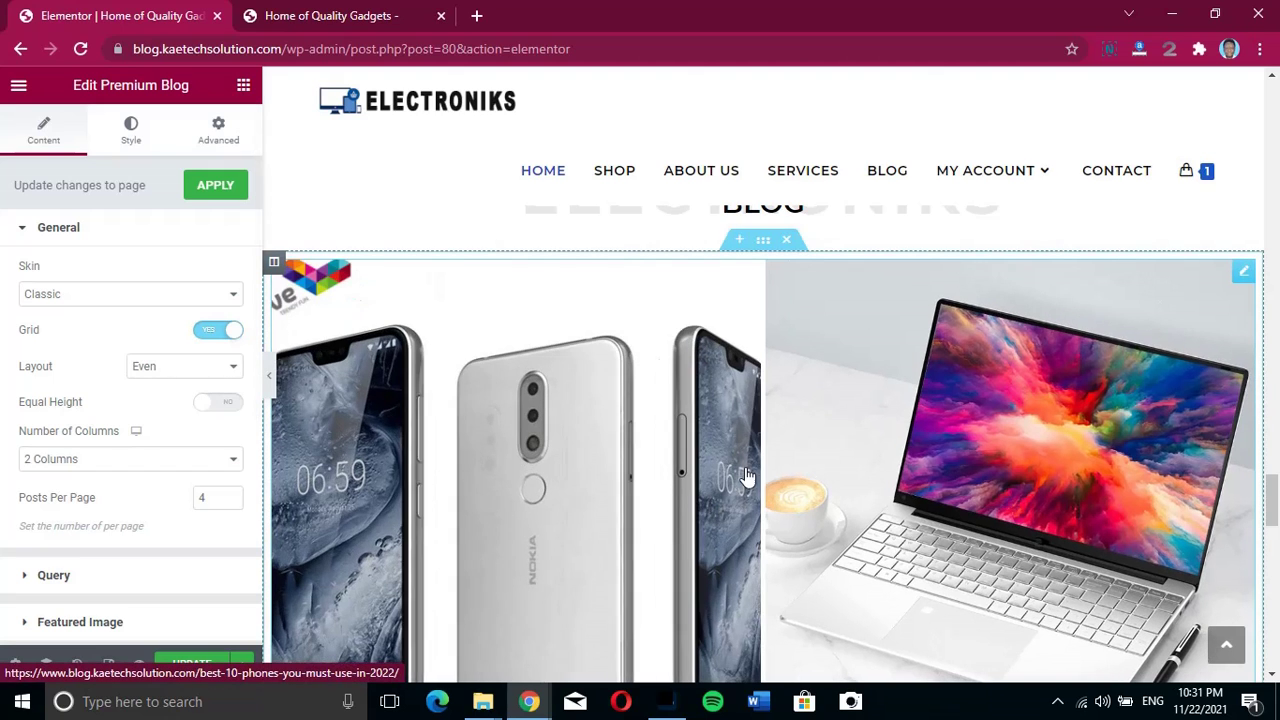
scroll(746, 470, "down", 3)
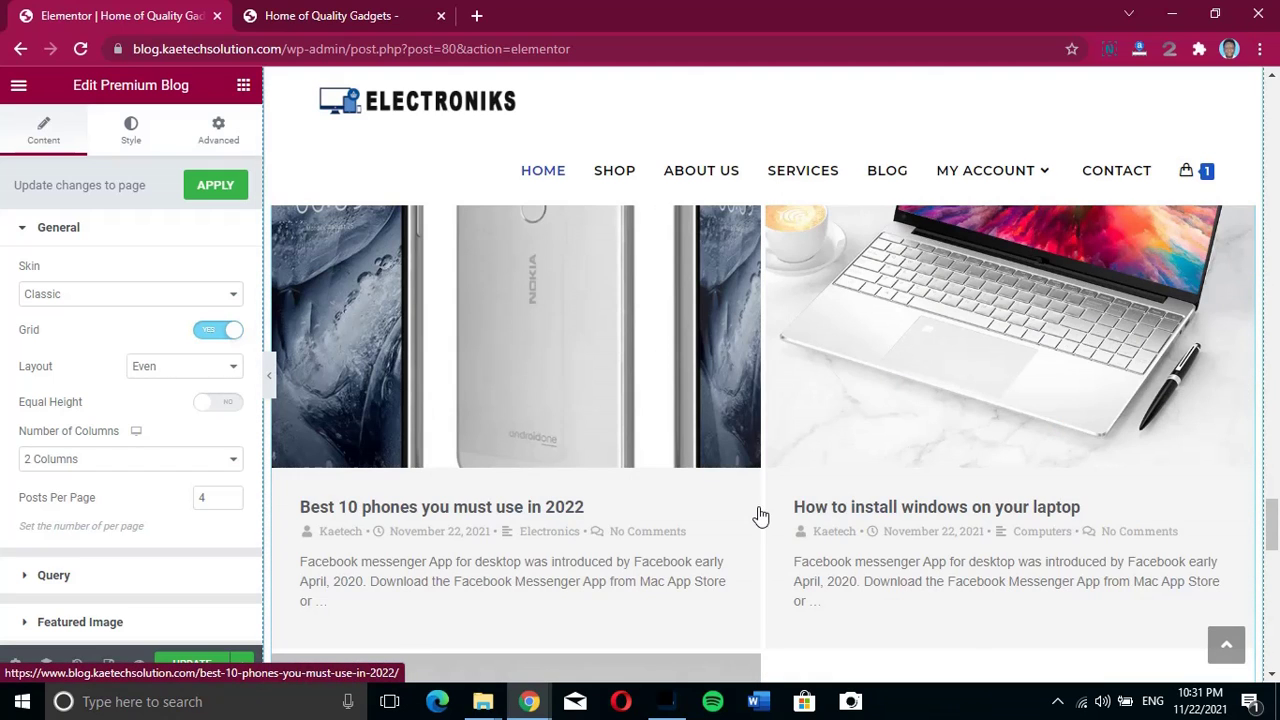
scroll(746, 491, "up", 3)
scroll(820, 470, "down", 3)
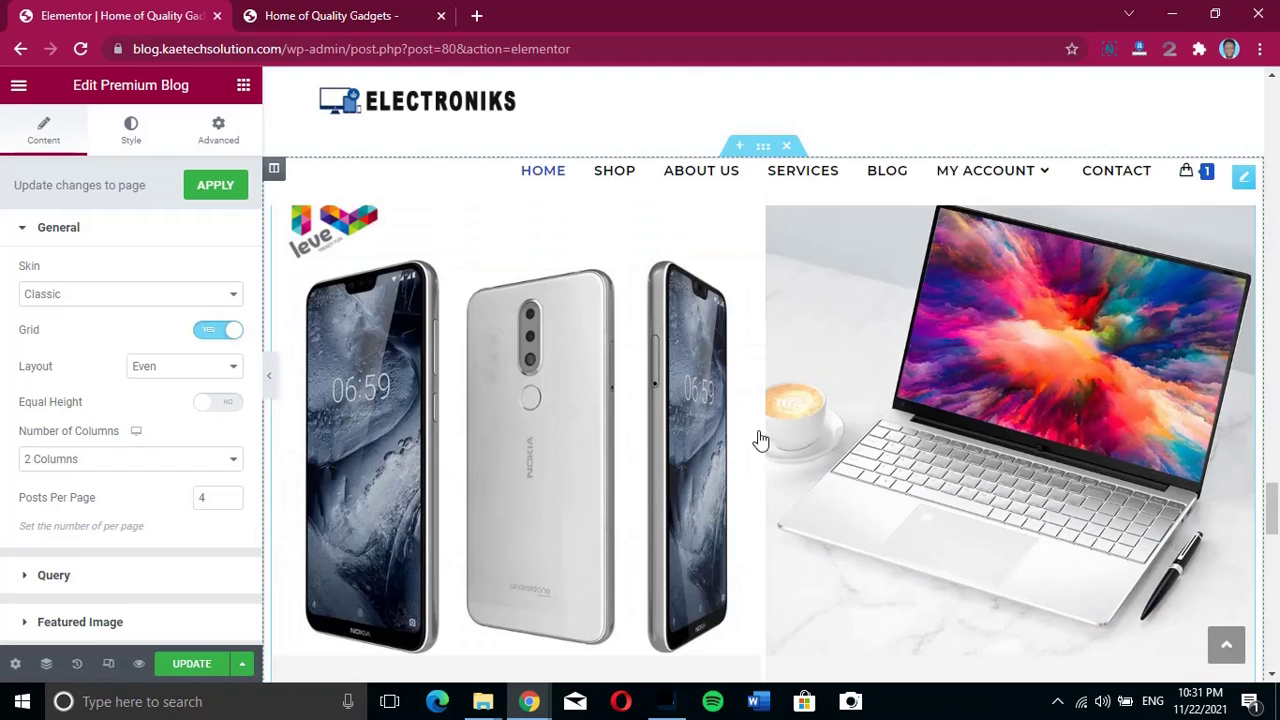
scroll(731, 511, "down", 3)
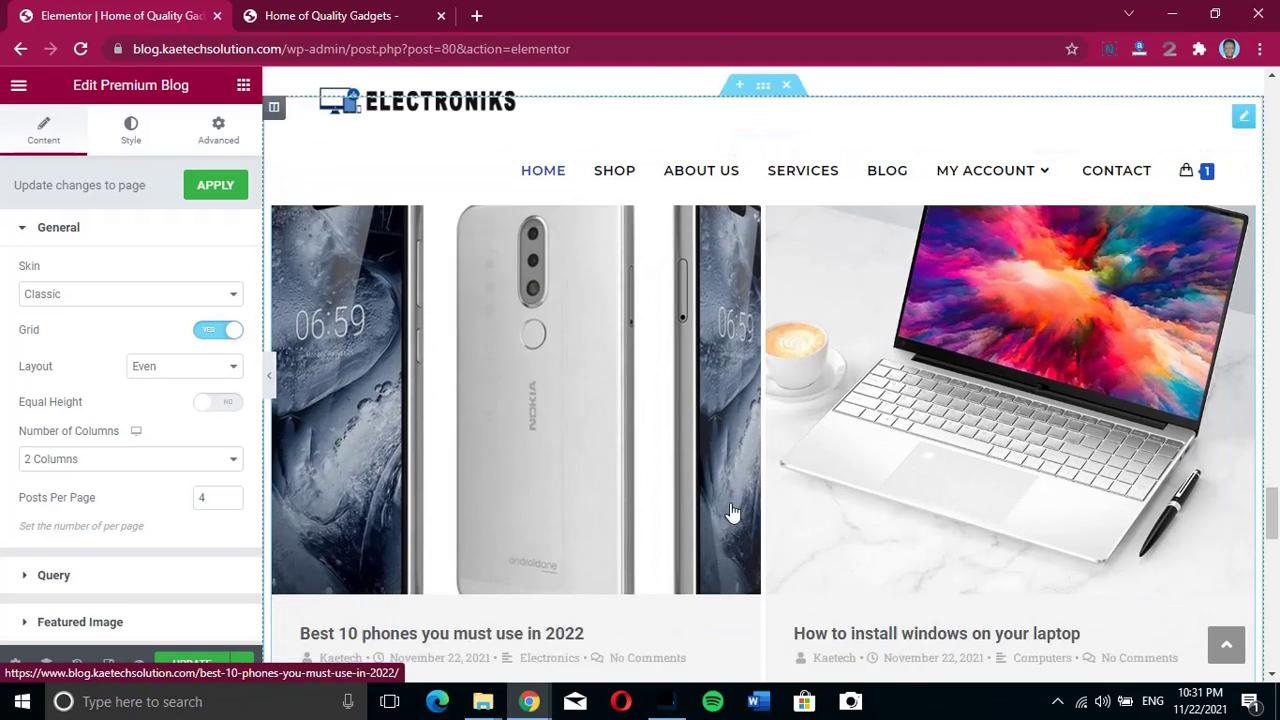
scroll(731, 511, "up", 1)
scroll(730, 511, "up", 3)
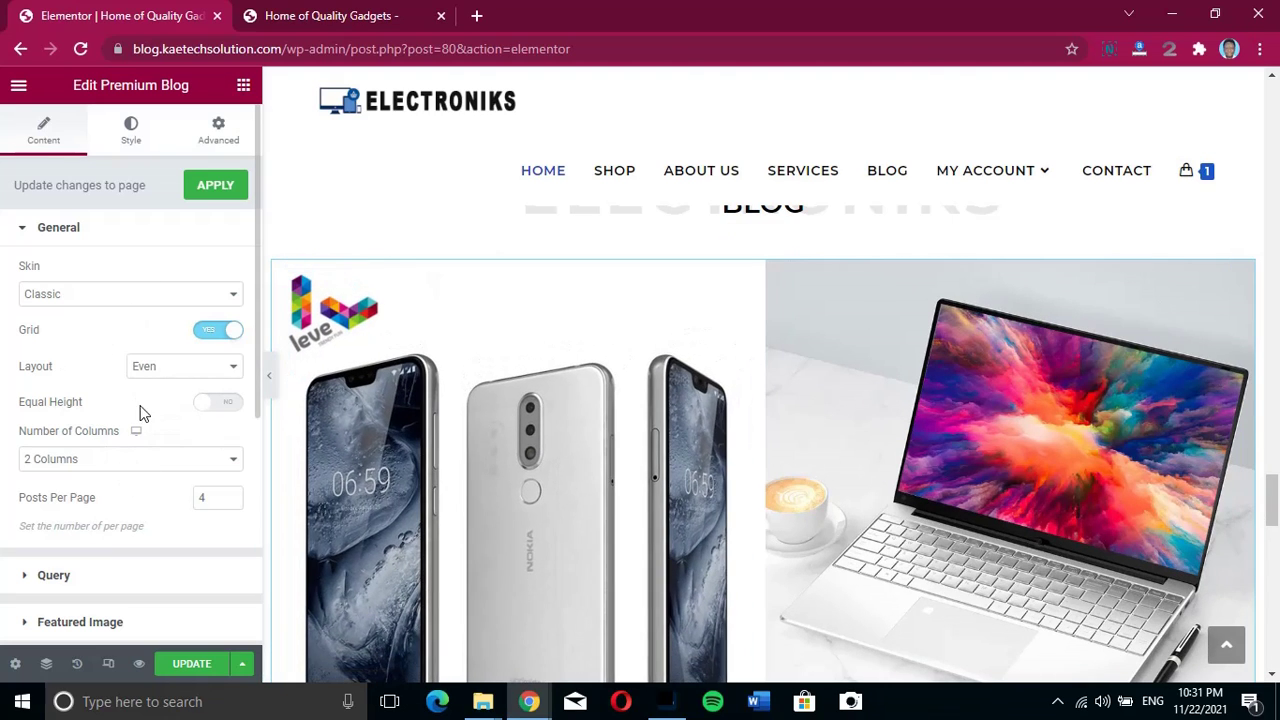
Step: Set Number of Columns to 3 Columns and turn on Equal Height
left_click(146, 468)
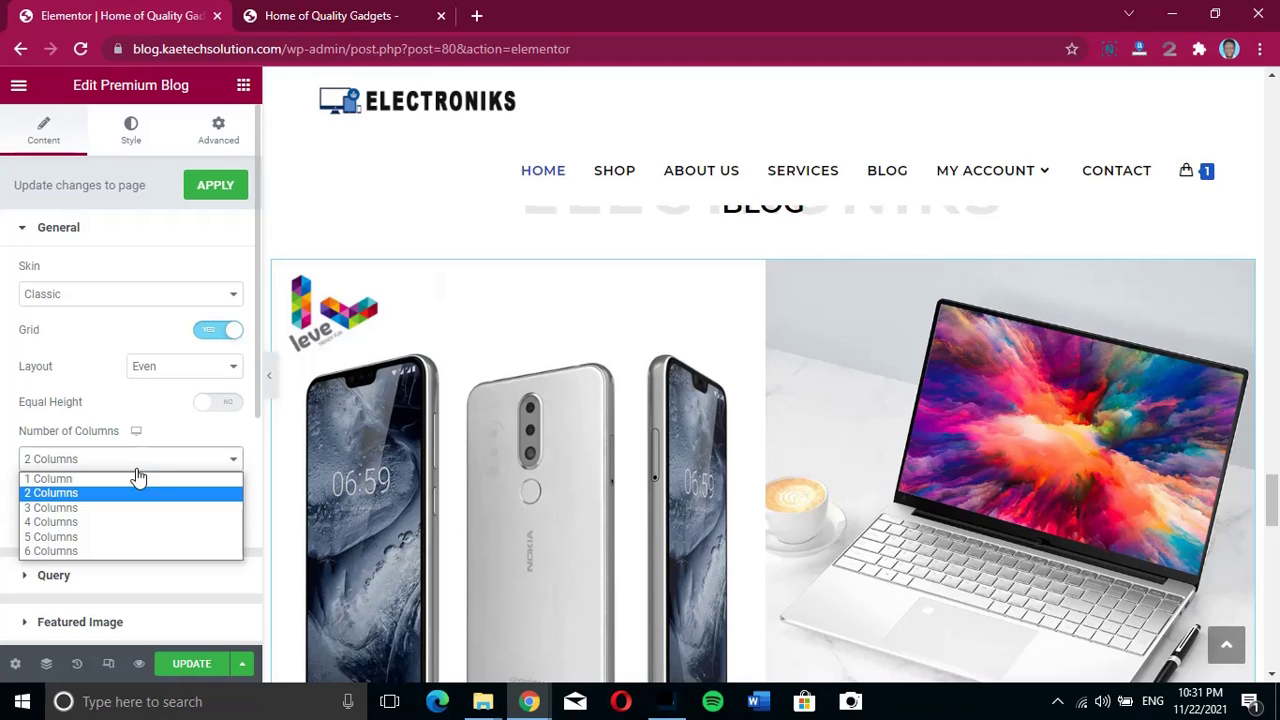
left_click(100, 493)
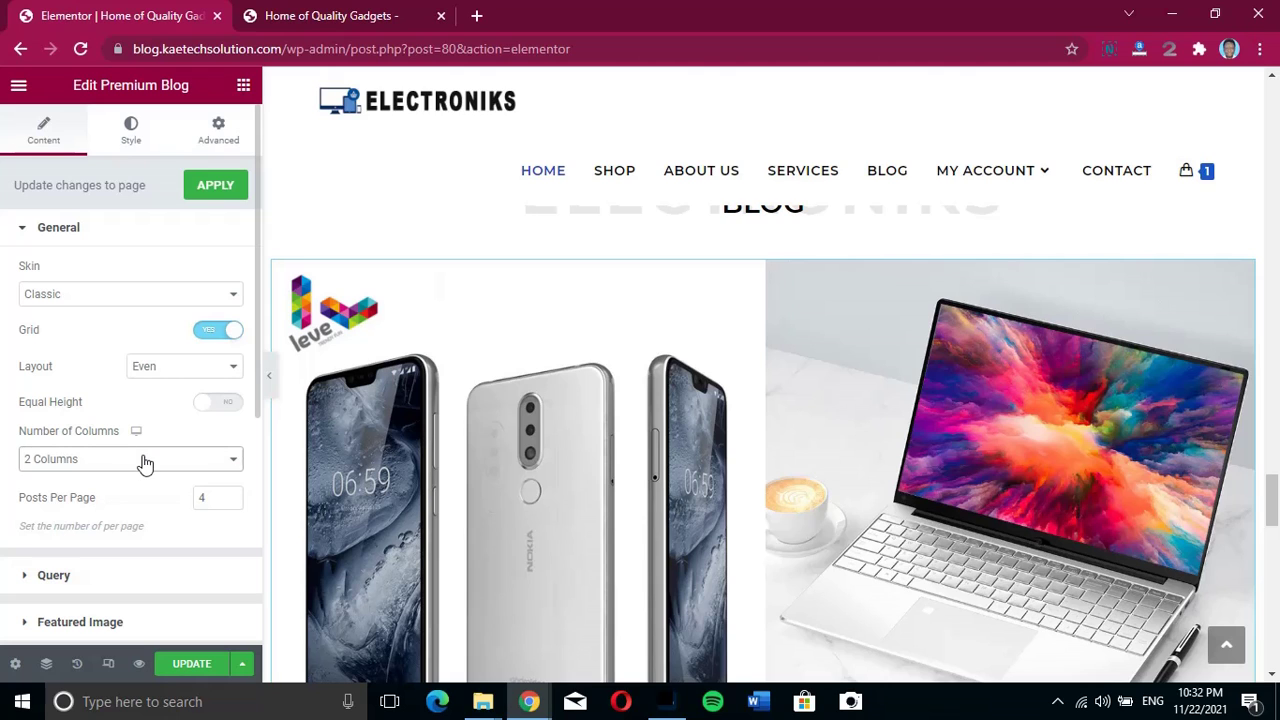
left_click(143, 461)
left_click(88, 508)
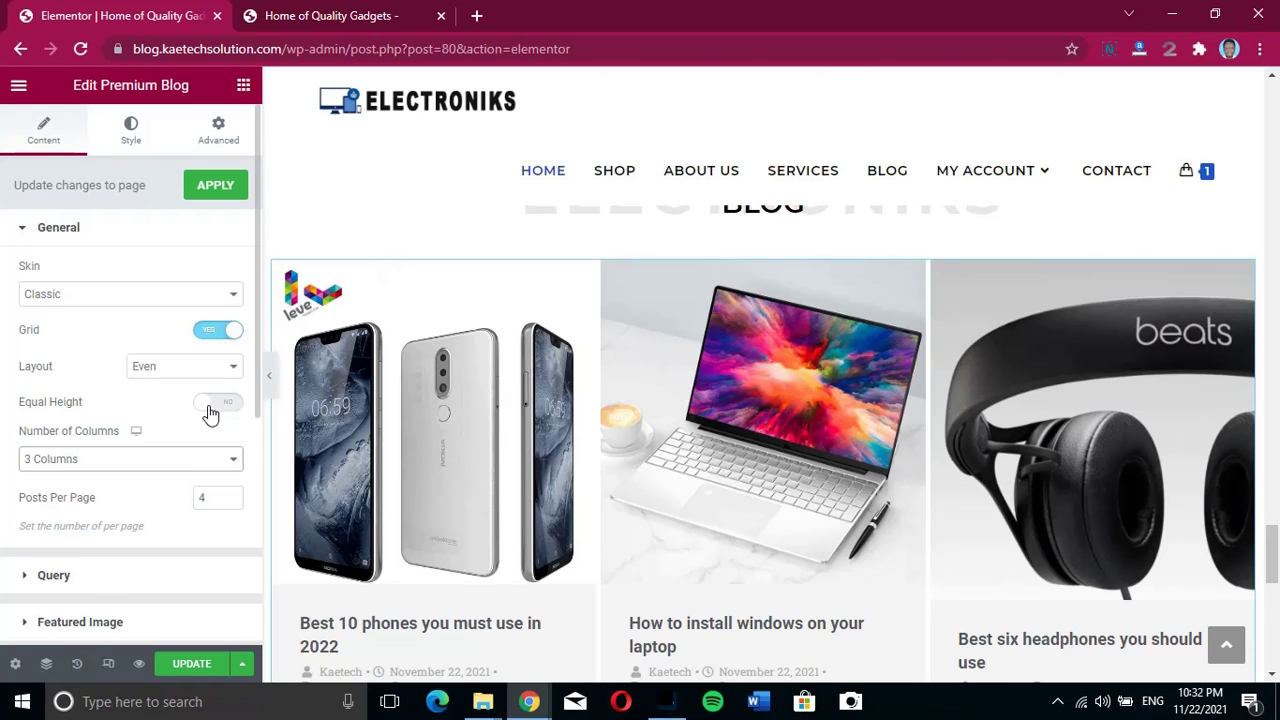
left_click(214, 408)
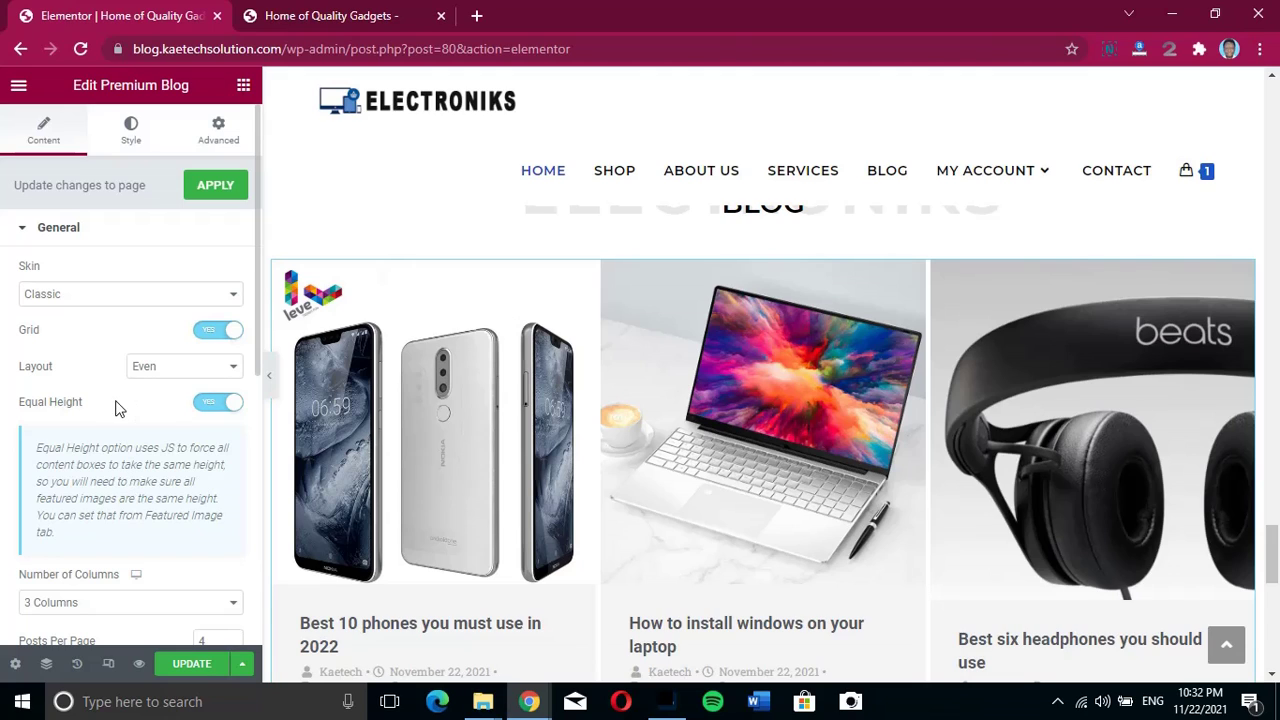
scroll(137, 406, "down", 4)
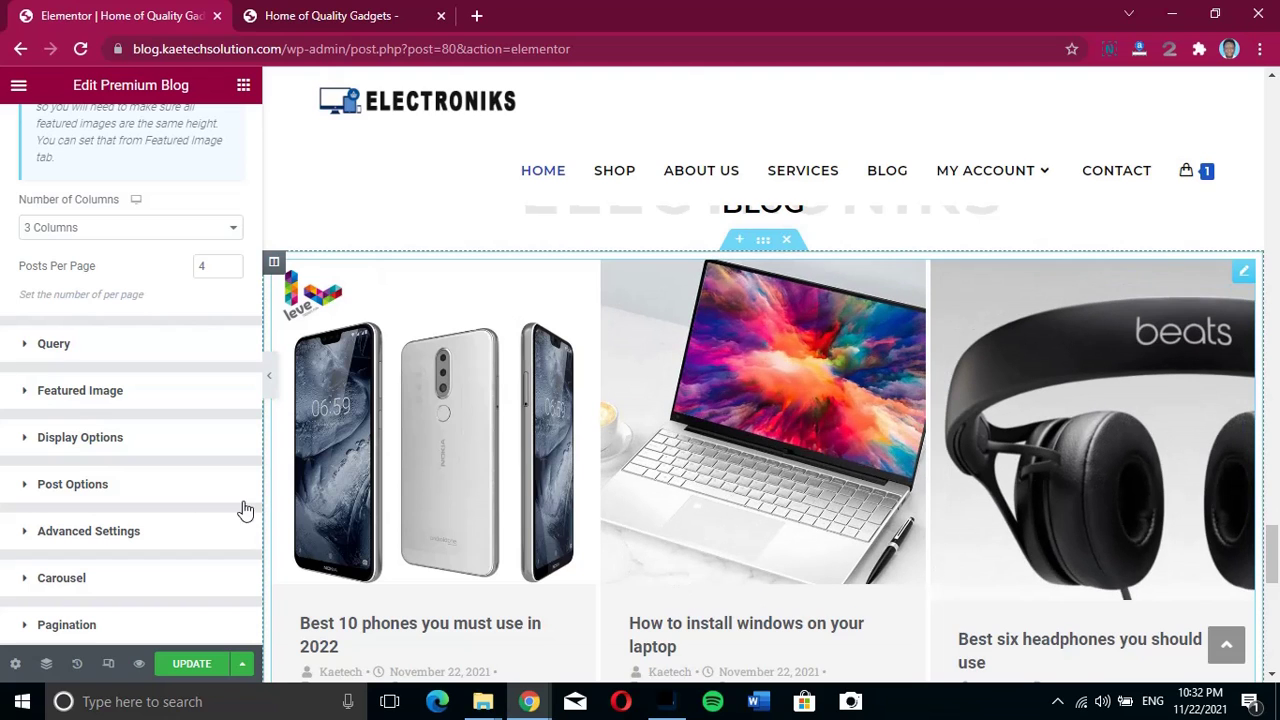
Step: Review the post query settings, then keep the featured Image Size at Full
left_click(116, 347)
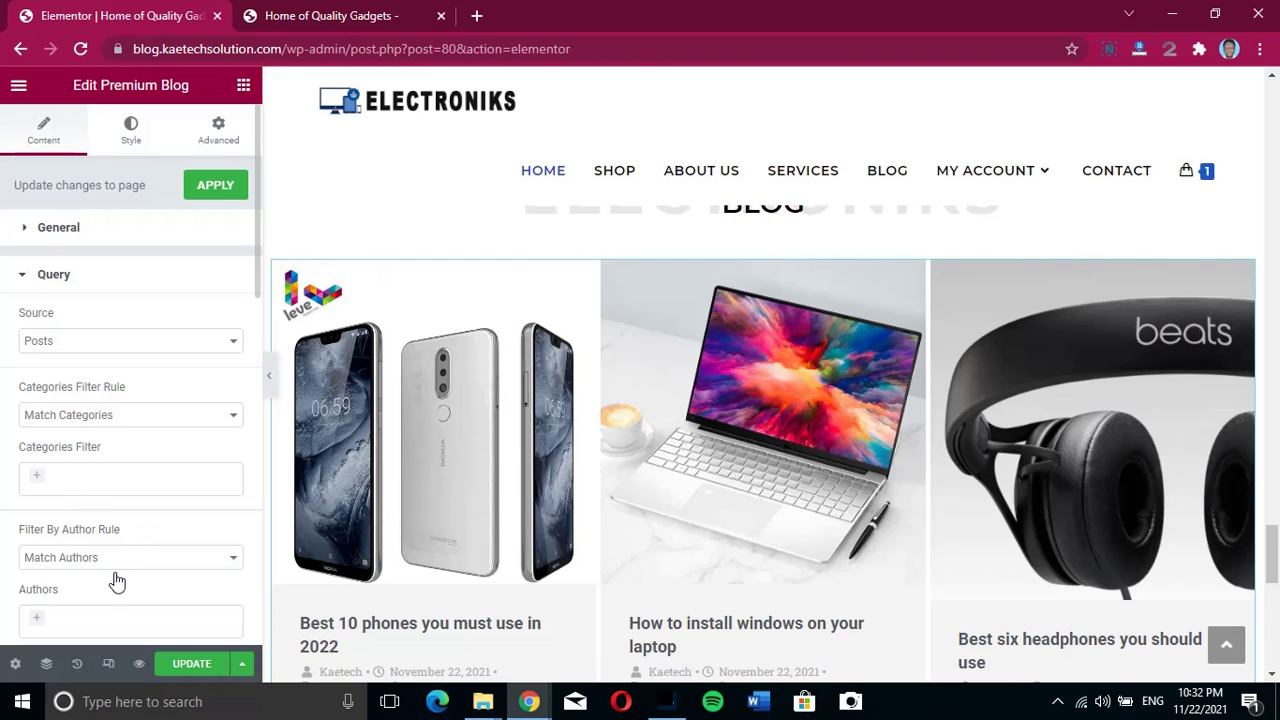
left_click(113, 282)
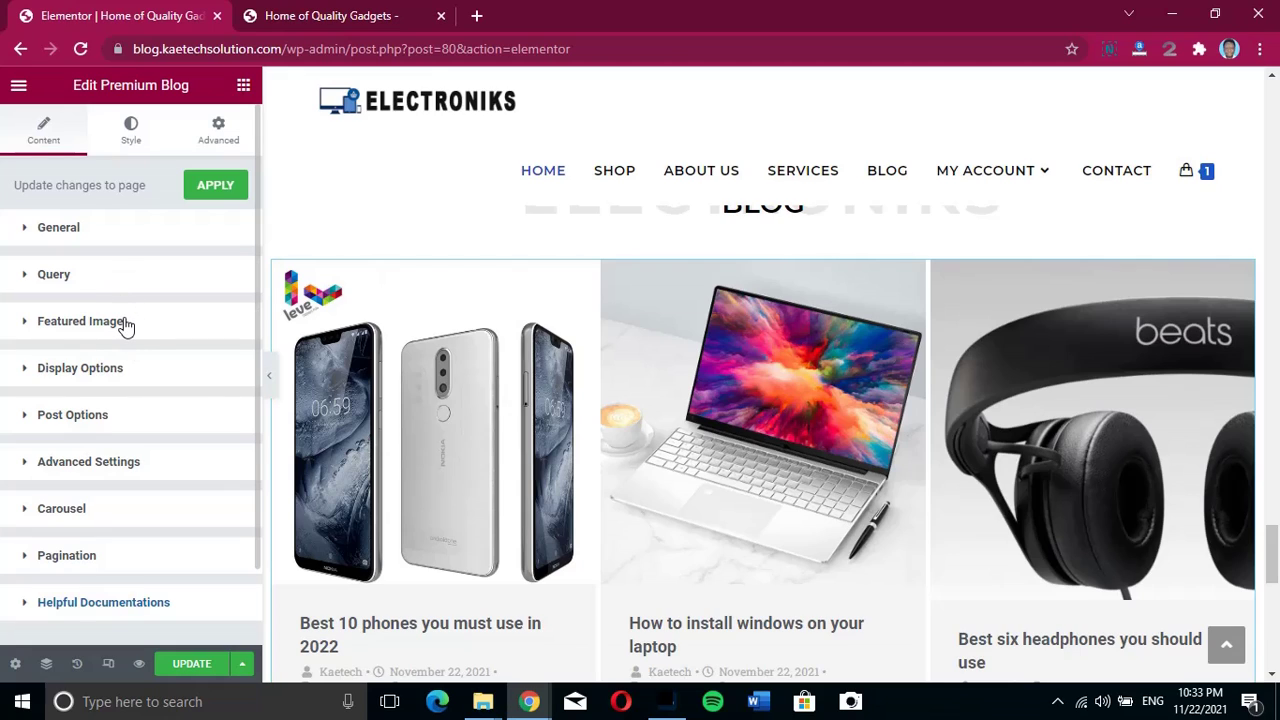
left_click(116, 322)
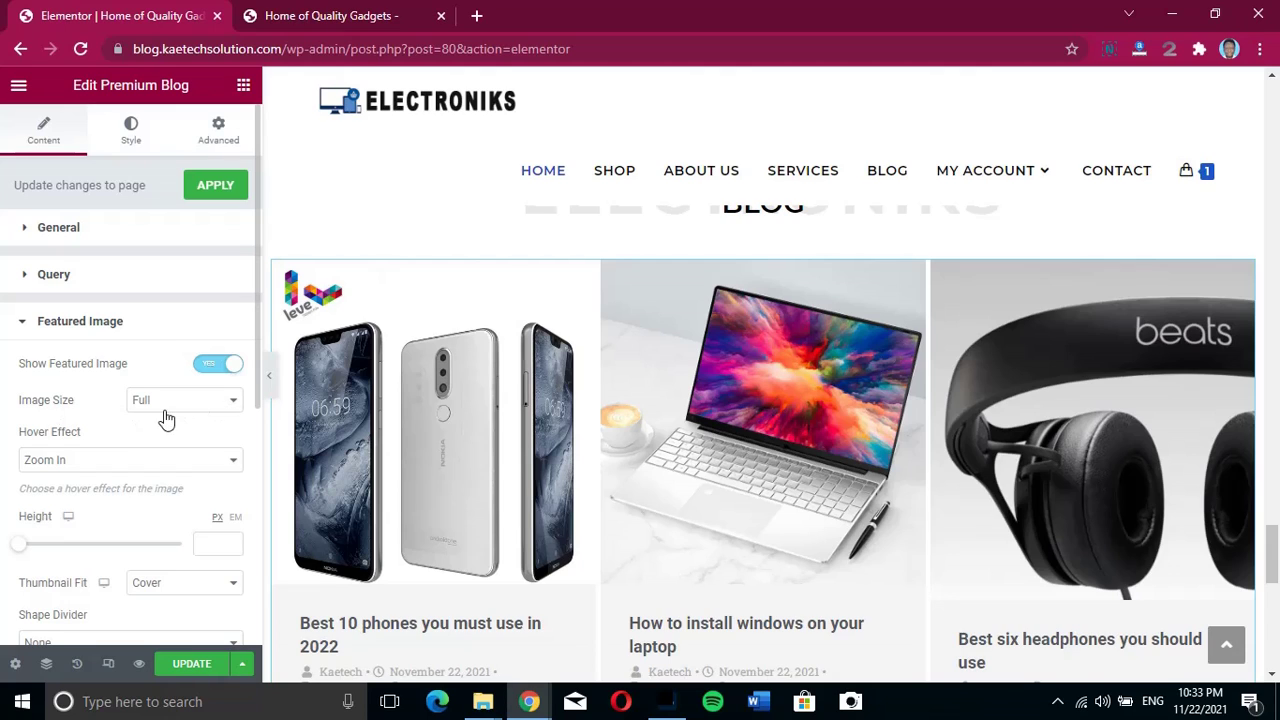
left_click(199, 405)
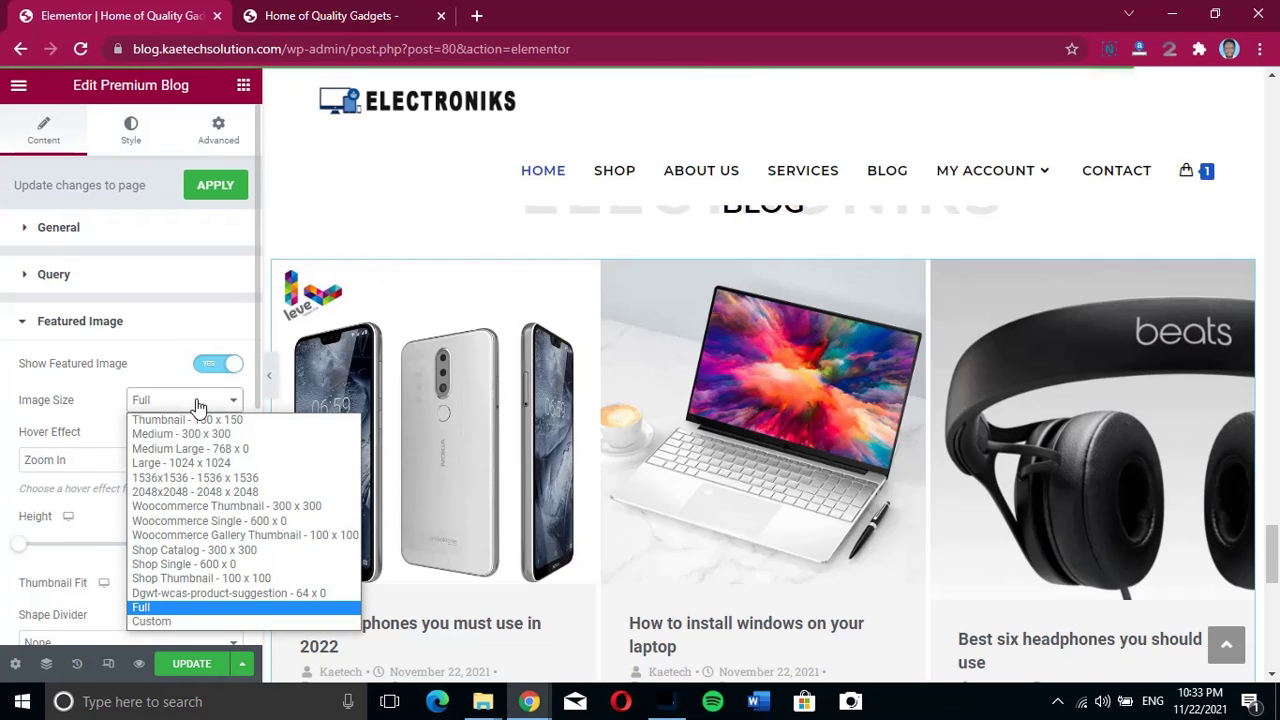
left_click(79, 410)
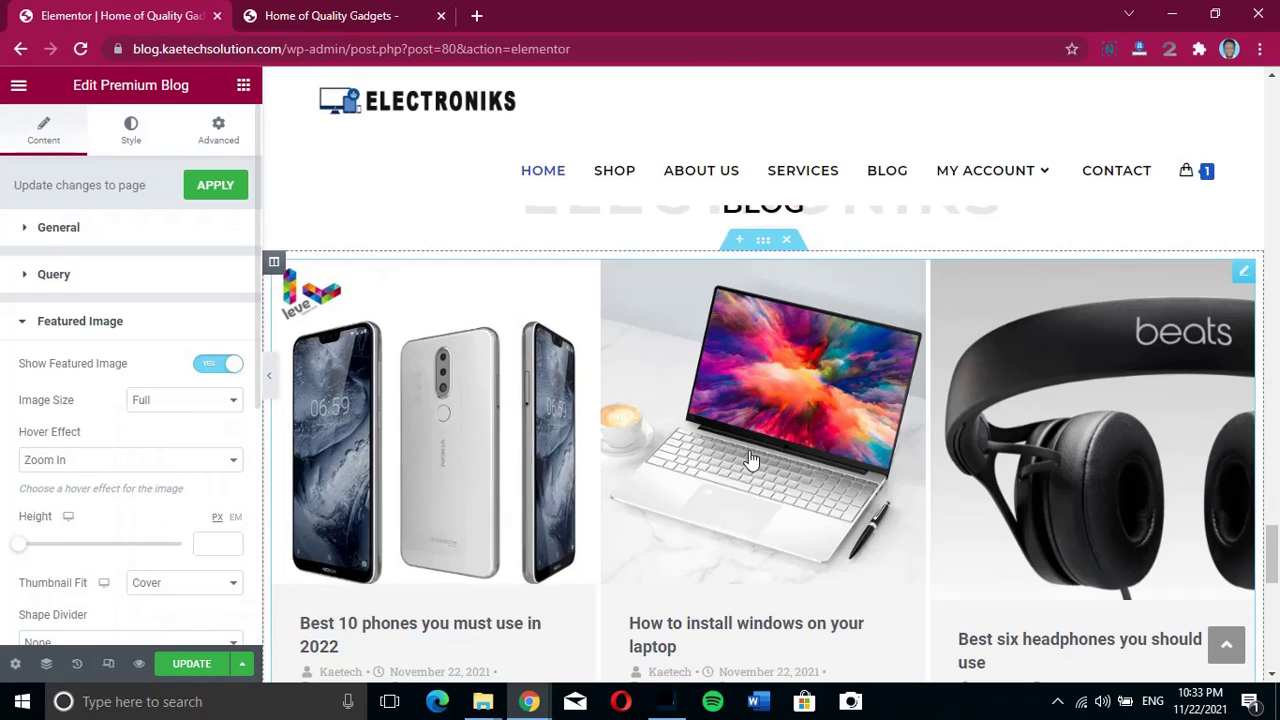
Step: Keep Zoom In as the featured image hover effect
scroll(548, 507, "down", 2)
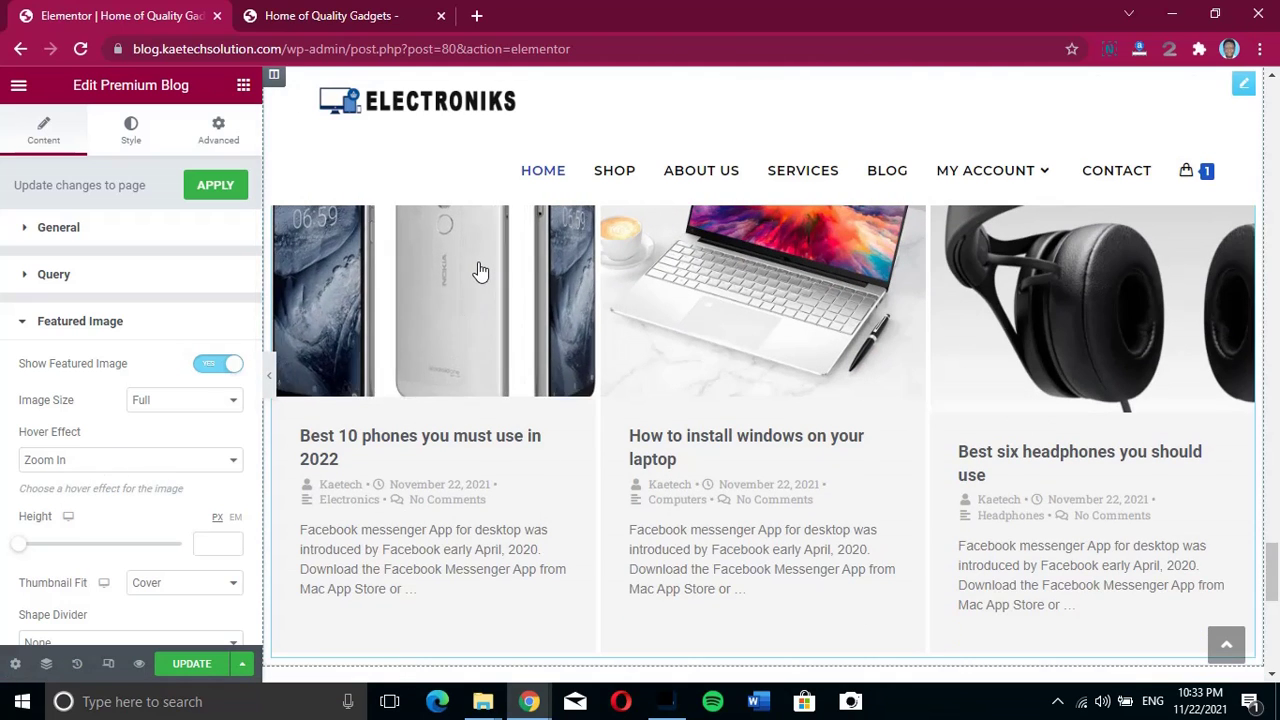
scroll(780, 370, "up", 1)
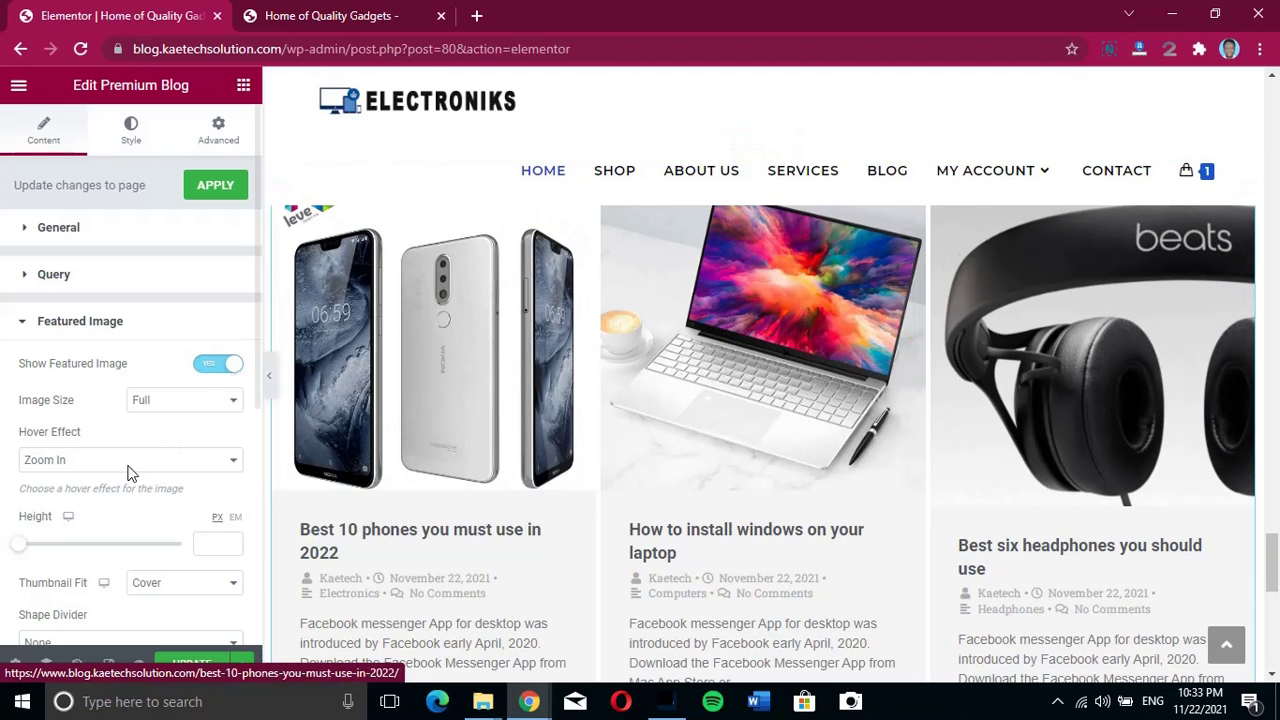
left_click(88, 459)
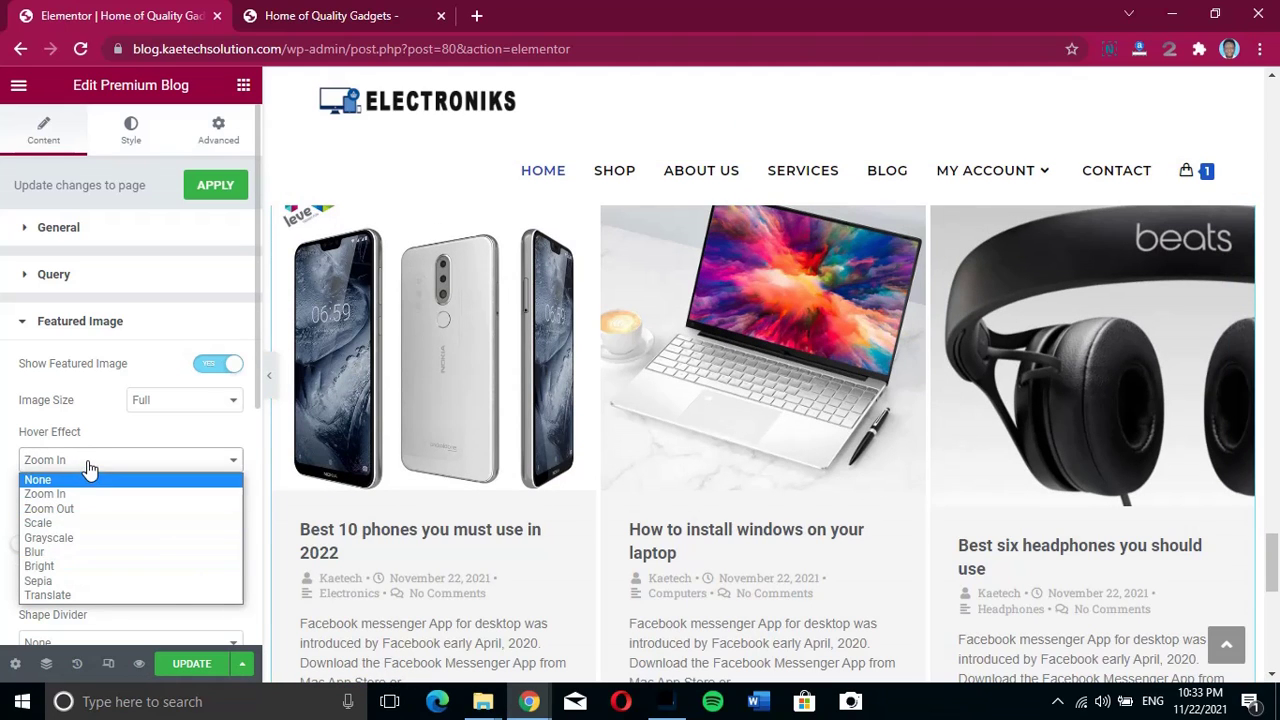
left_click(88, 466)
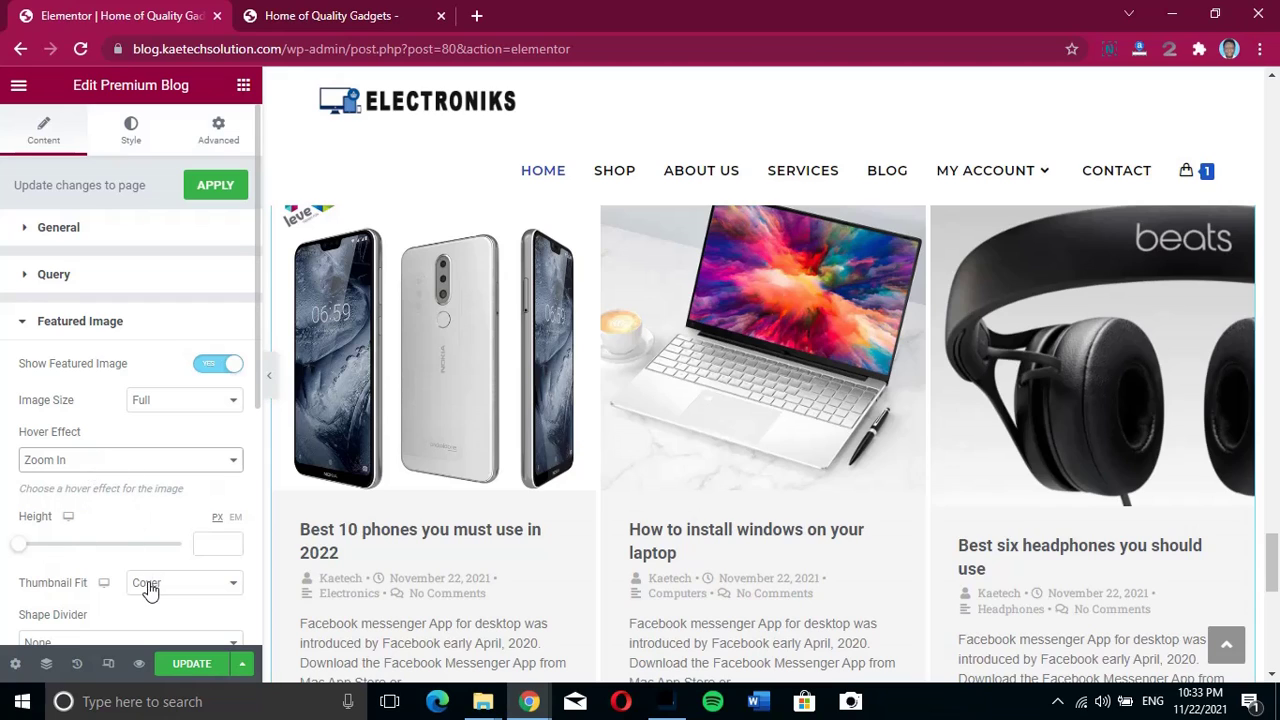
scroll(88, 570, "down", 1)
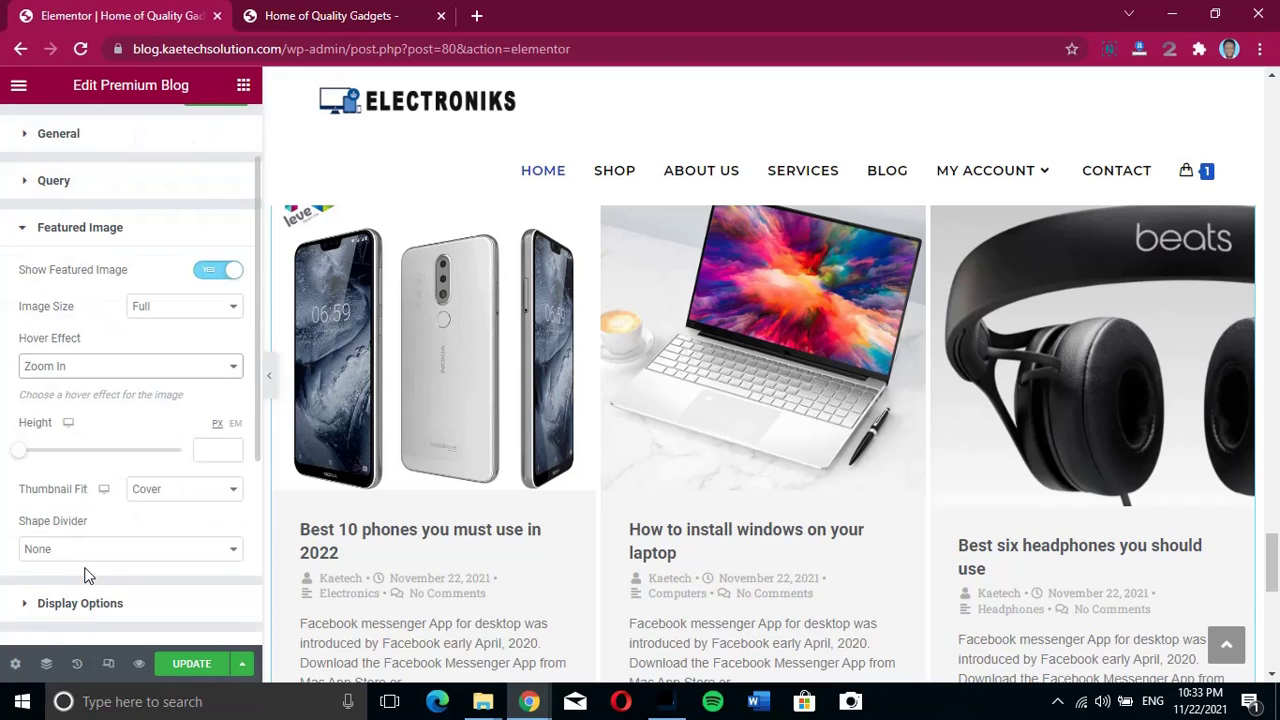
scroll(100, 513, "down", 1)
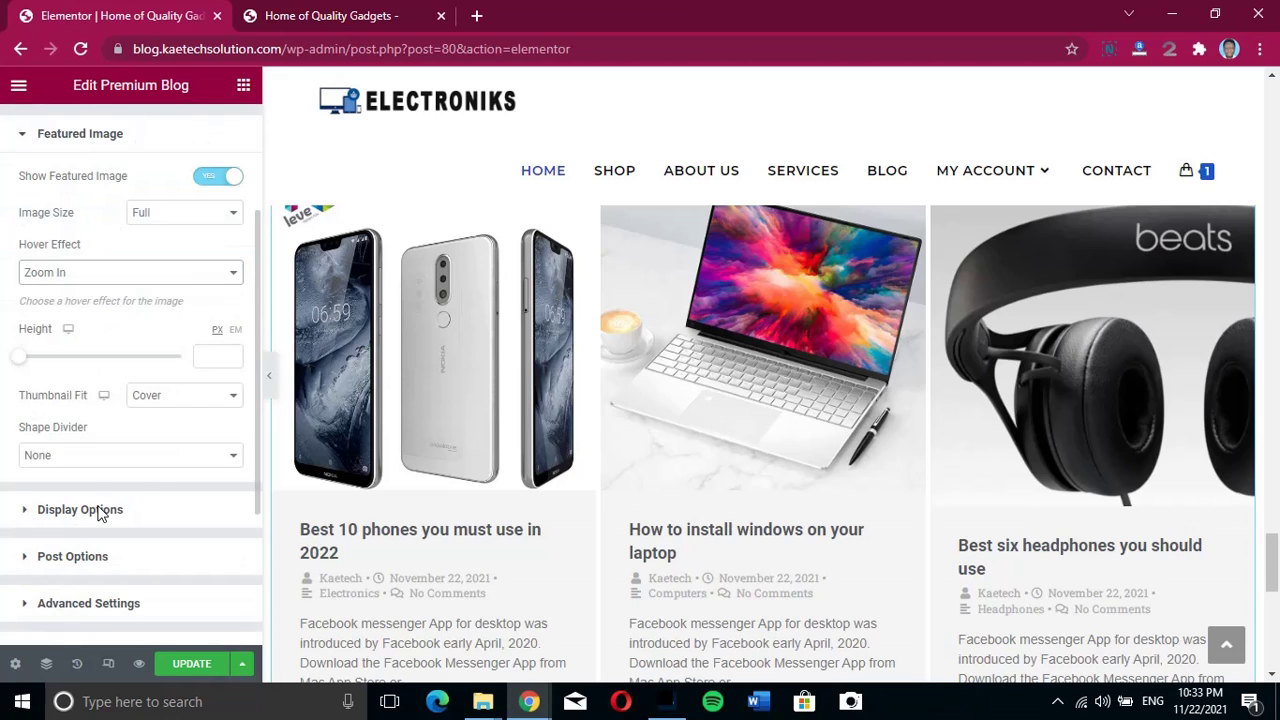
scroll(100, 526, "down", 2)
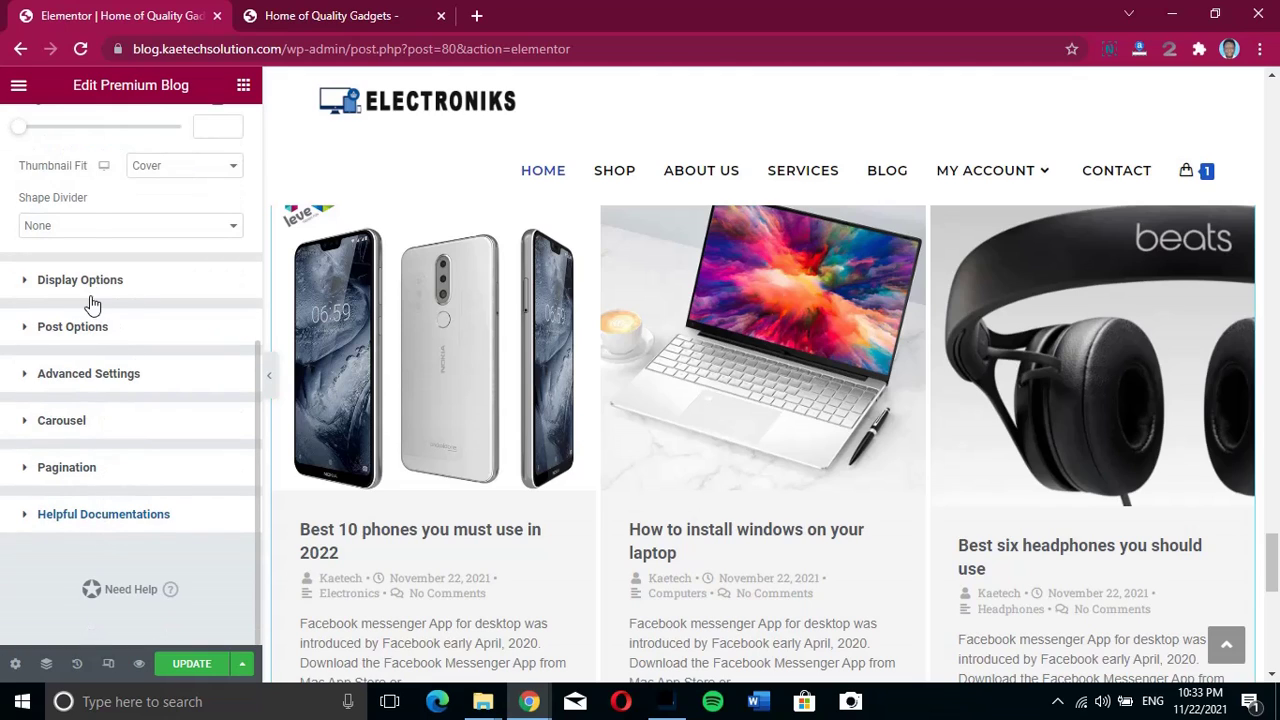
Step: In Post Options, switch off Comments Meta and Author Meta
left_click(92, 298)
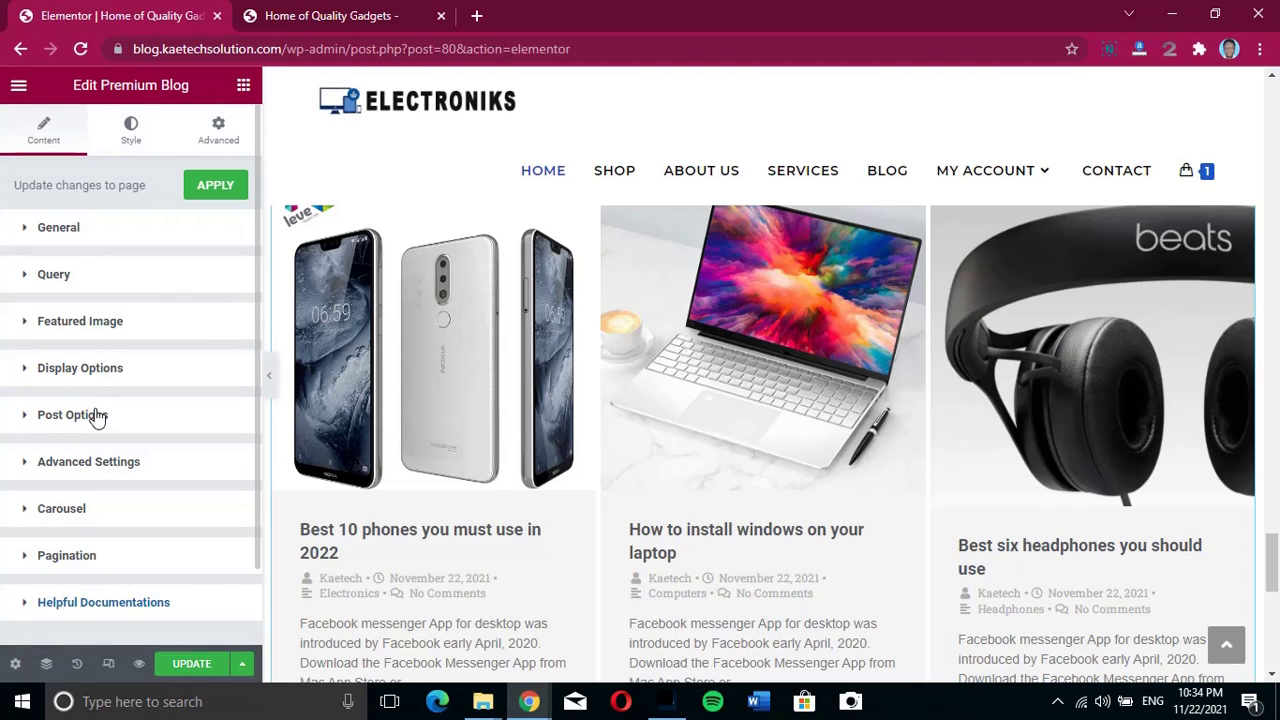
left_click(98, 416)
scroll(91, 423, "down", 2)
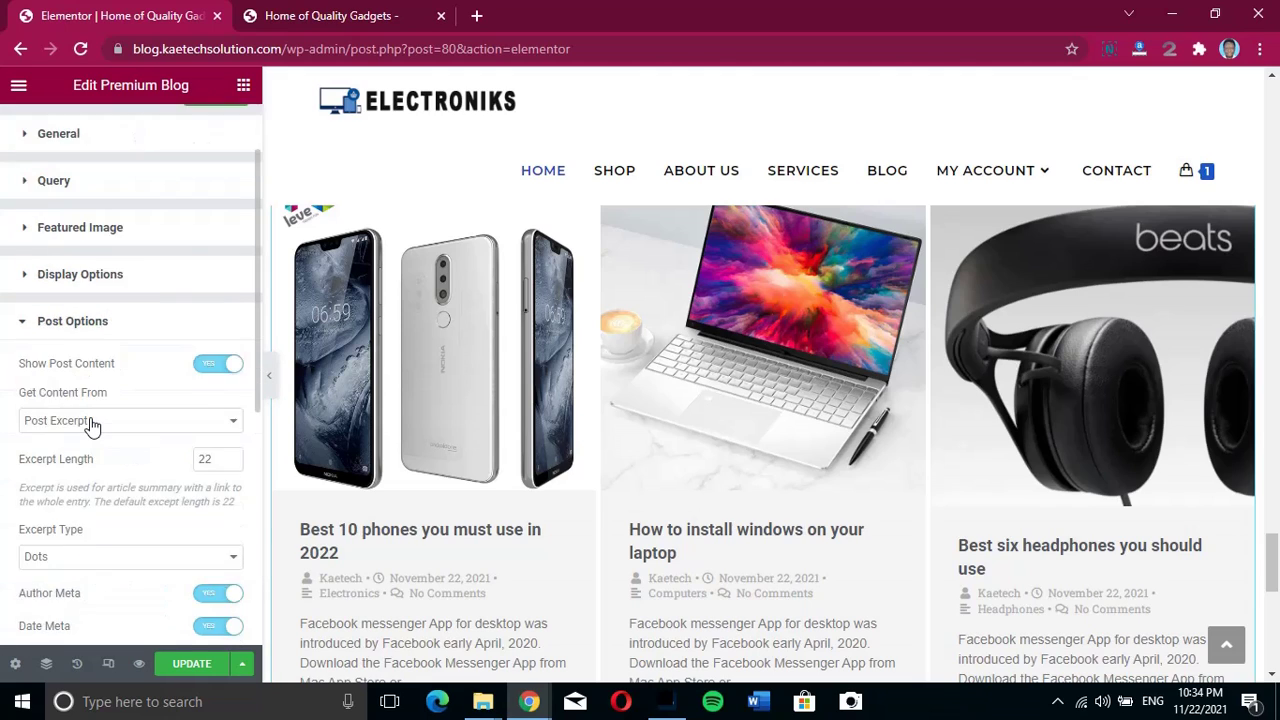
scroll(88, 420, "down", 1)
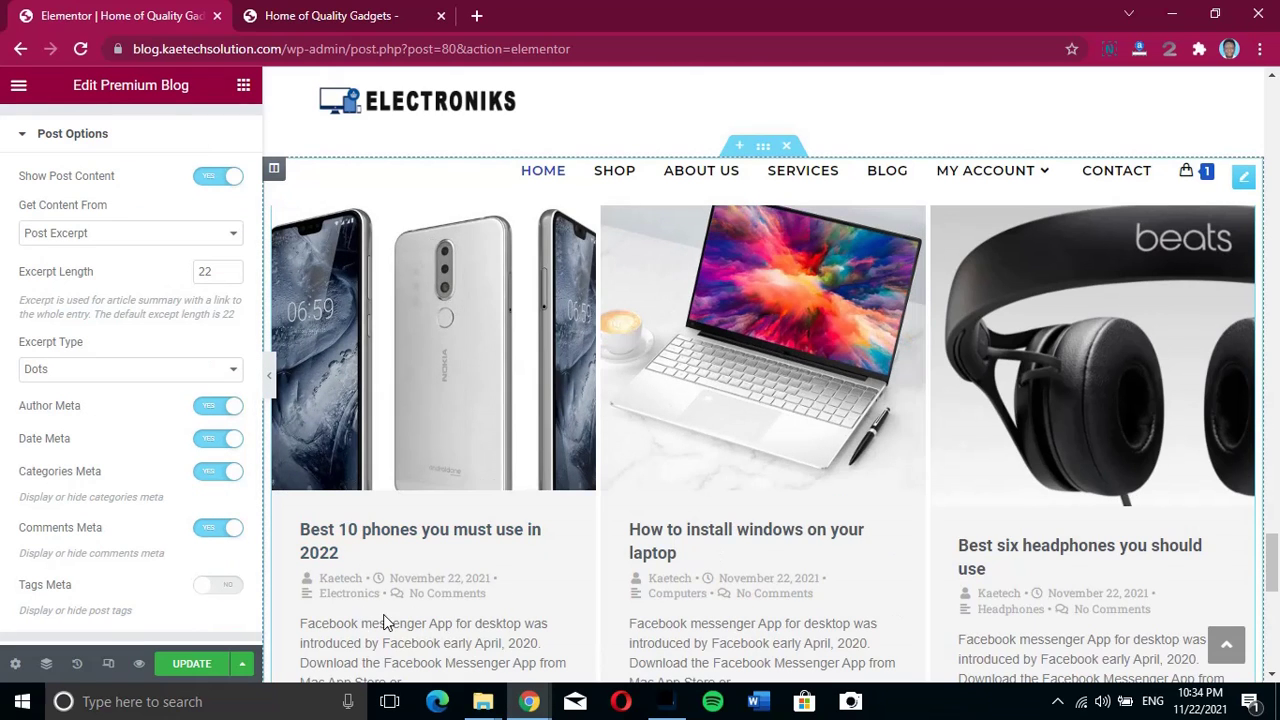
scroll(595, 605, "down", 3)
scroll(597, 570, "up", 2)
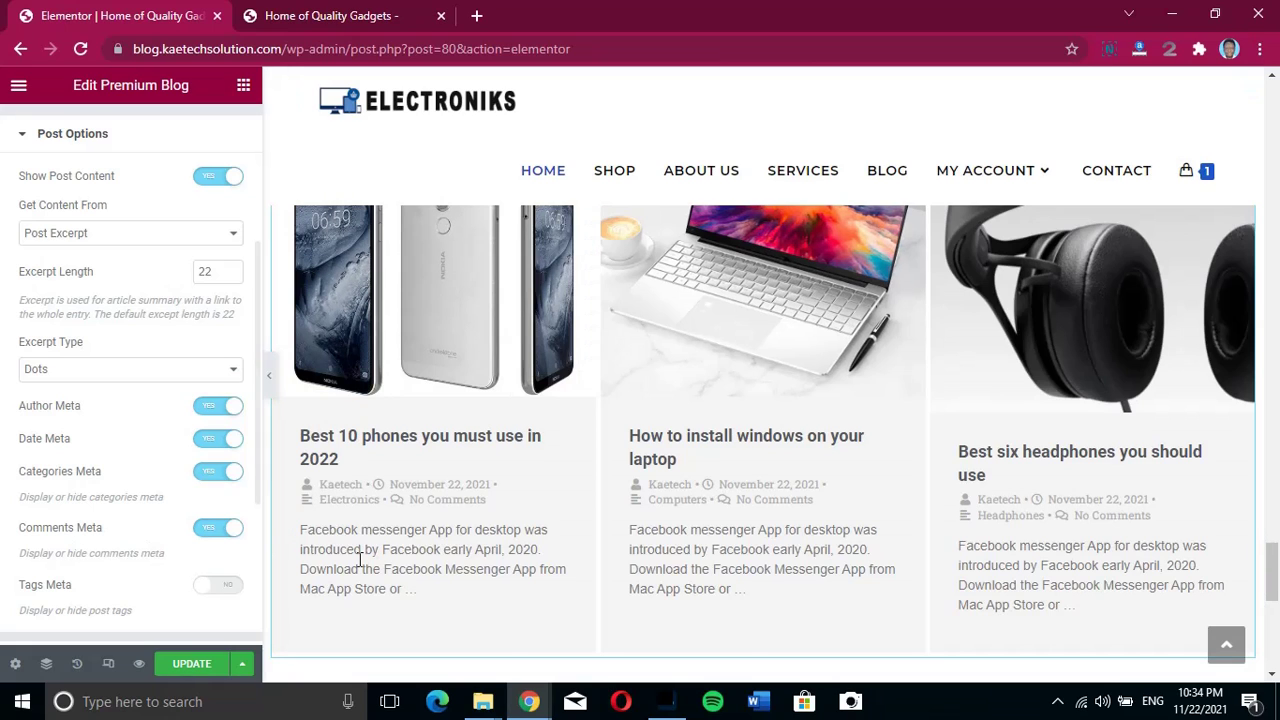
left_click(200, 530)
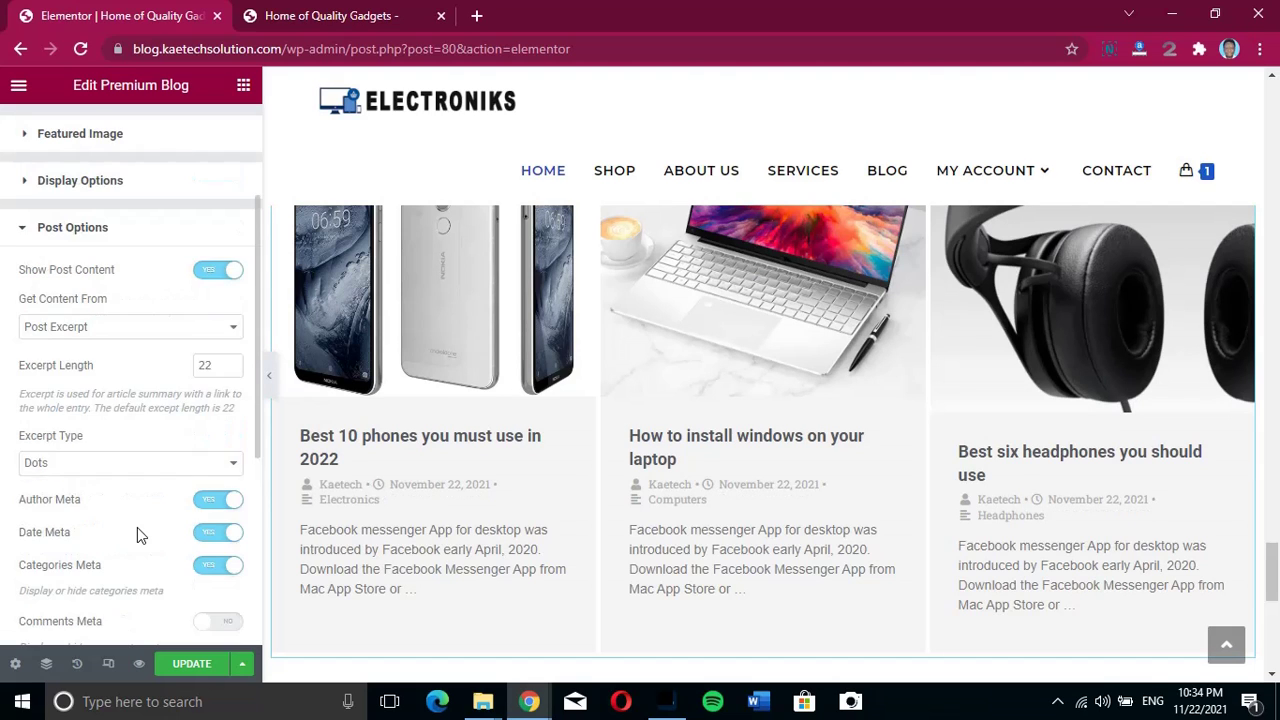
left_click(214, 410)
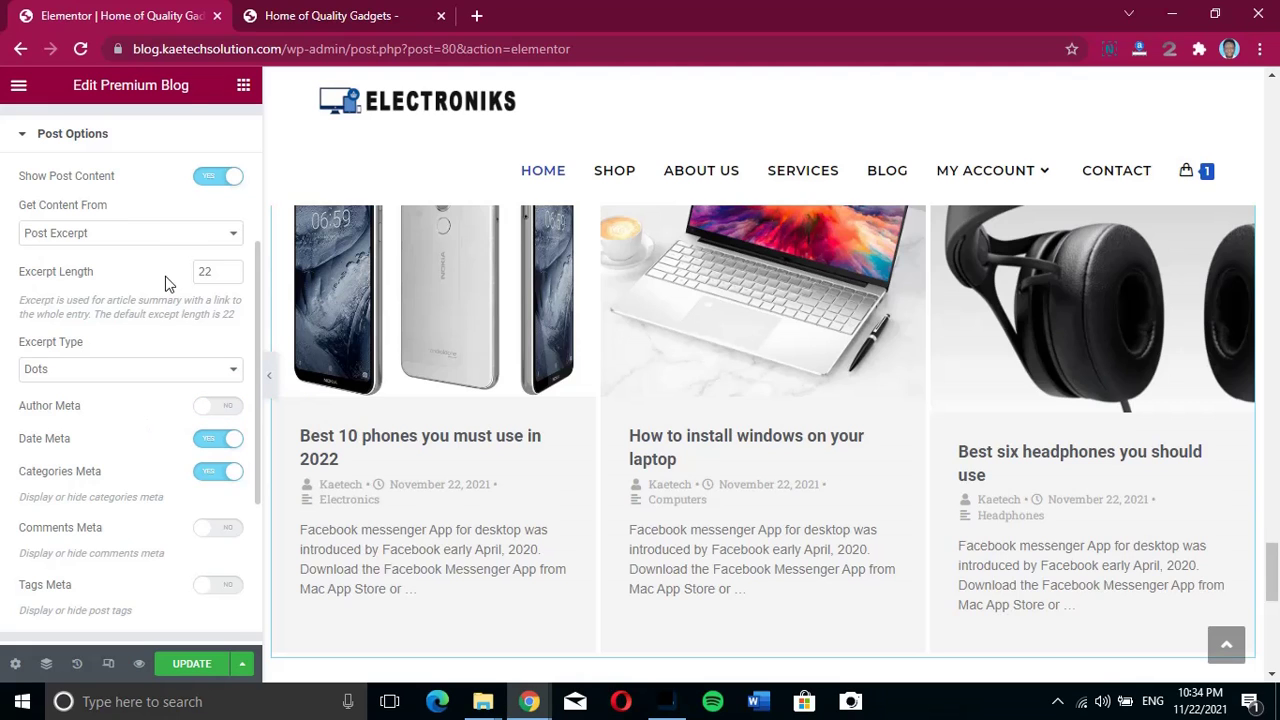
Step: Switch off Show Post Content, Date Meta and Categories Meta
left_click(214, 181)
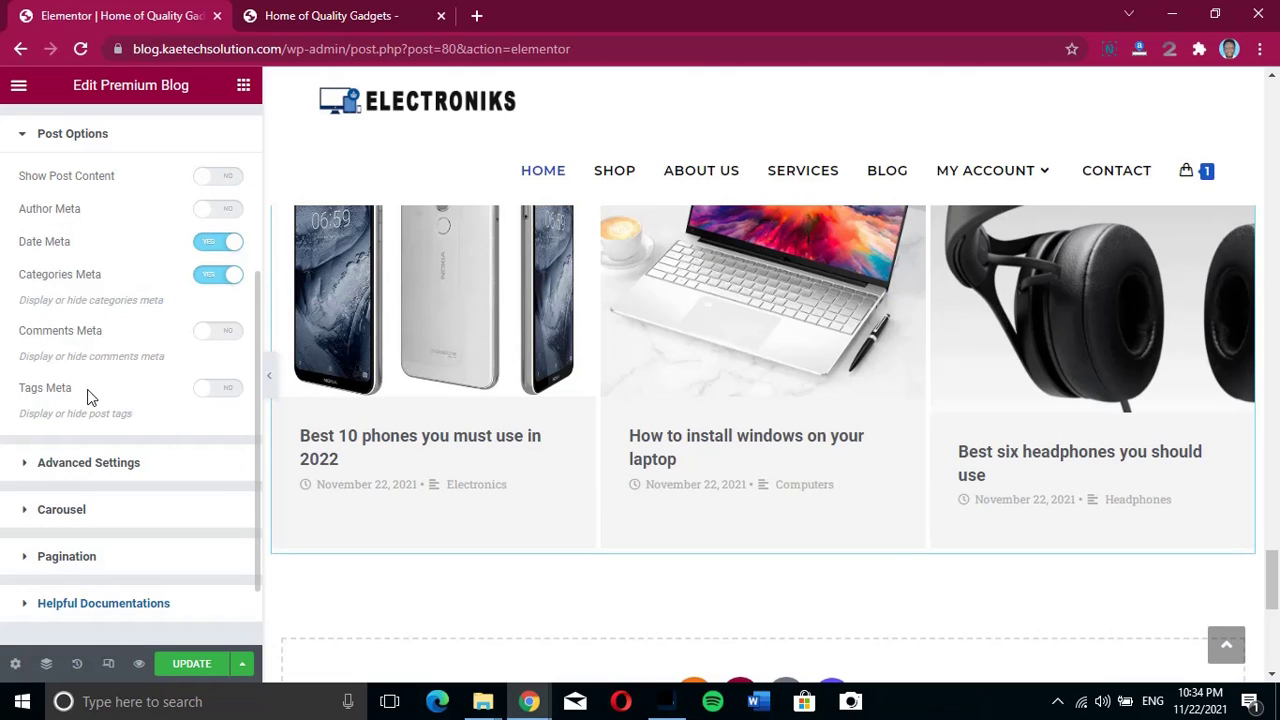
left_click(206, 248)
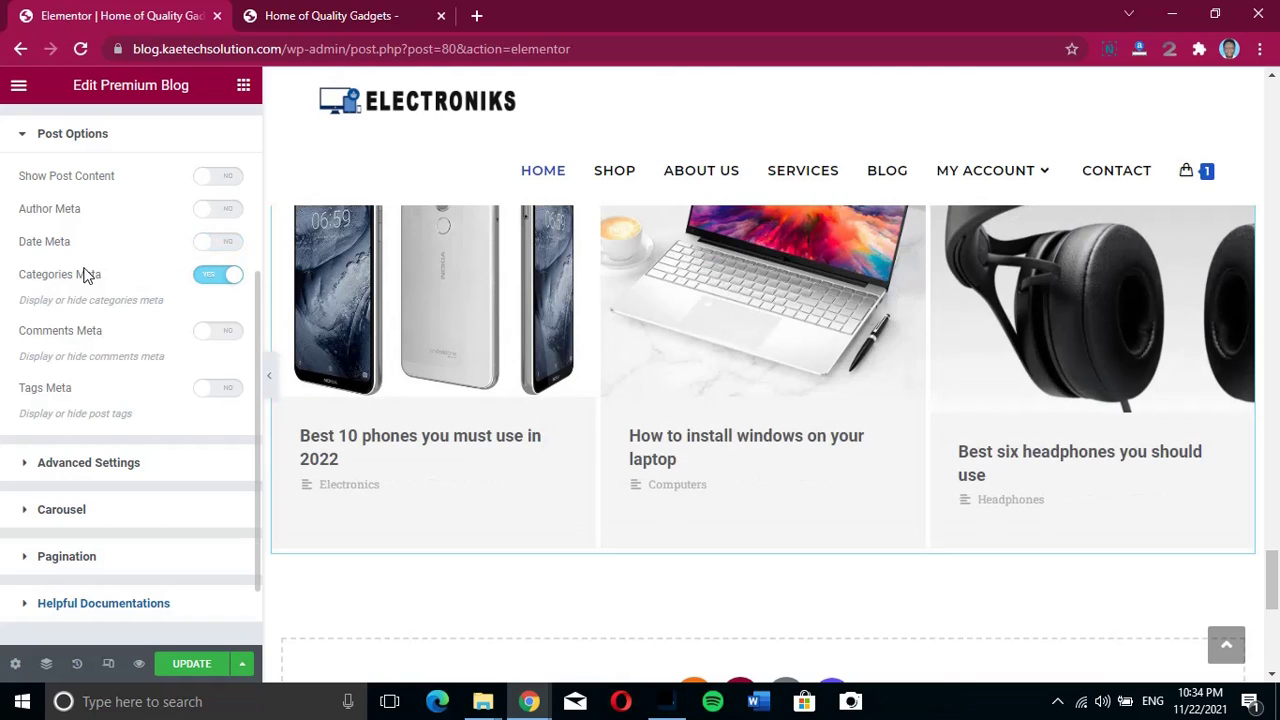
left_click(215, 280)
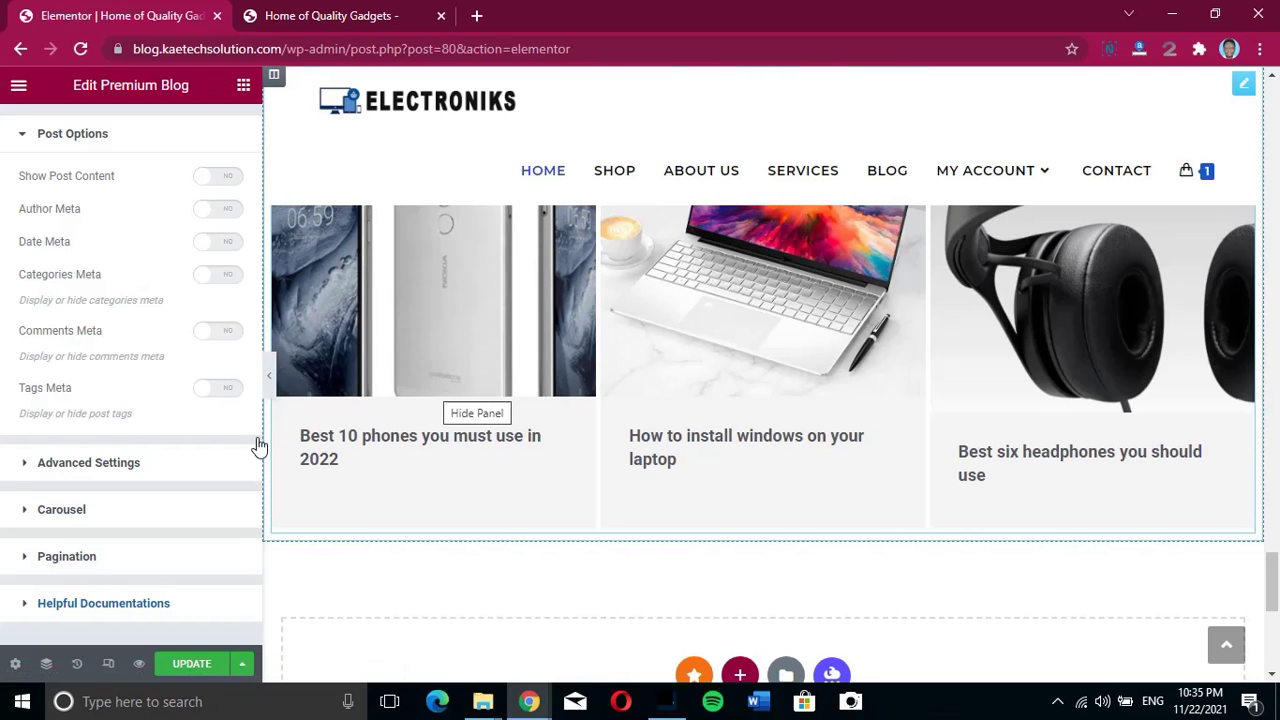
Step: Glance at the Premium Blog Advanced Settings, then move to its Style settings
left_click(108, 470)
scroll(108, 476, "down", 1)
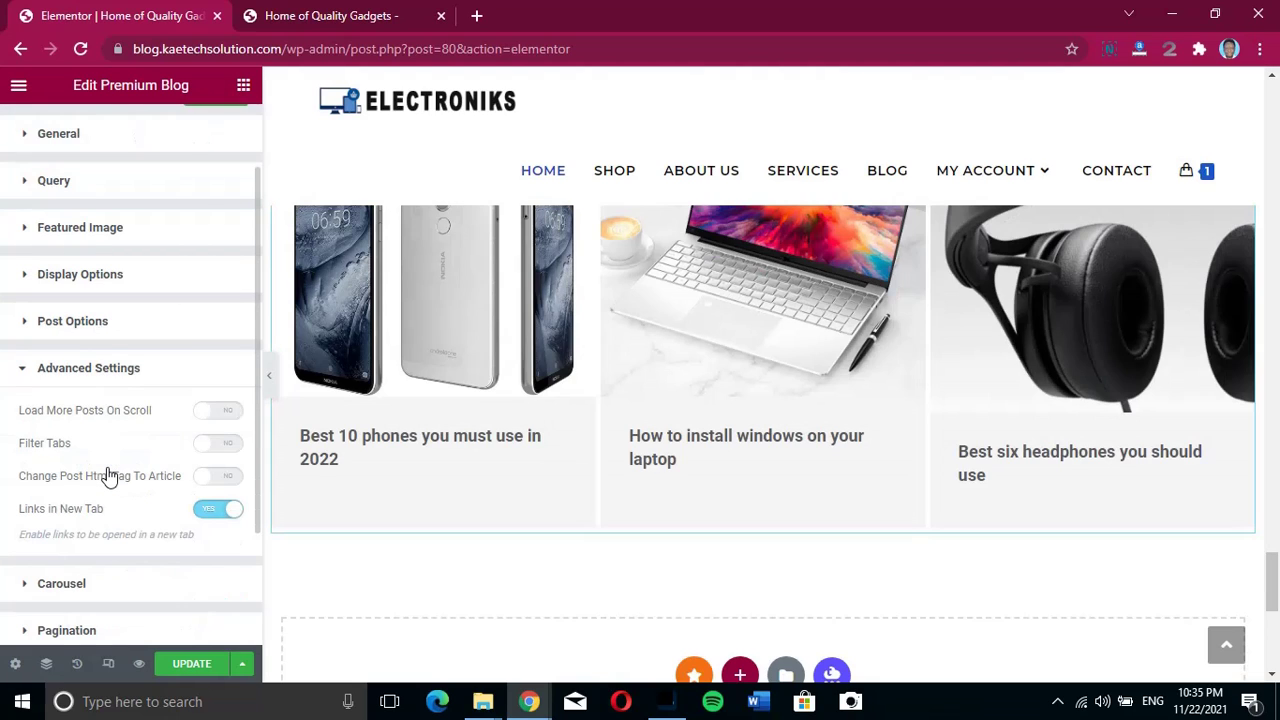
left_click(117, 371)
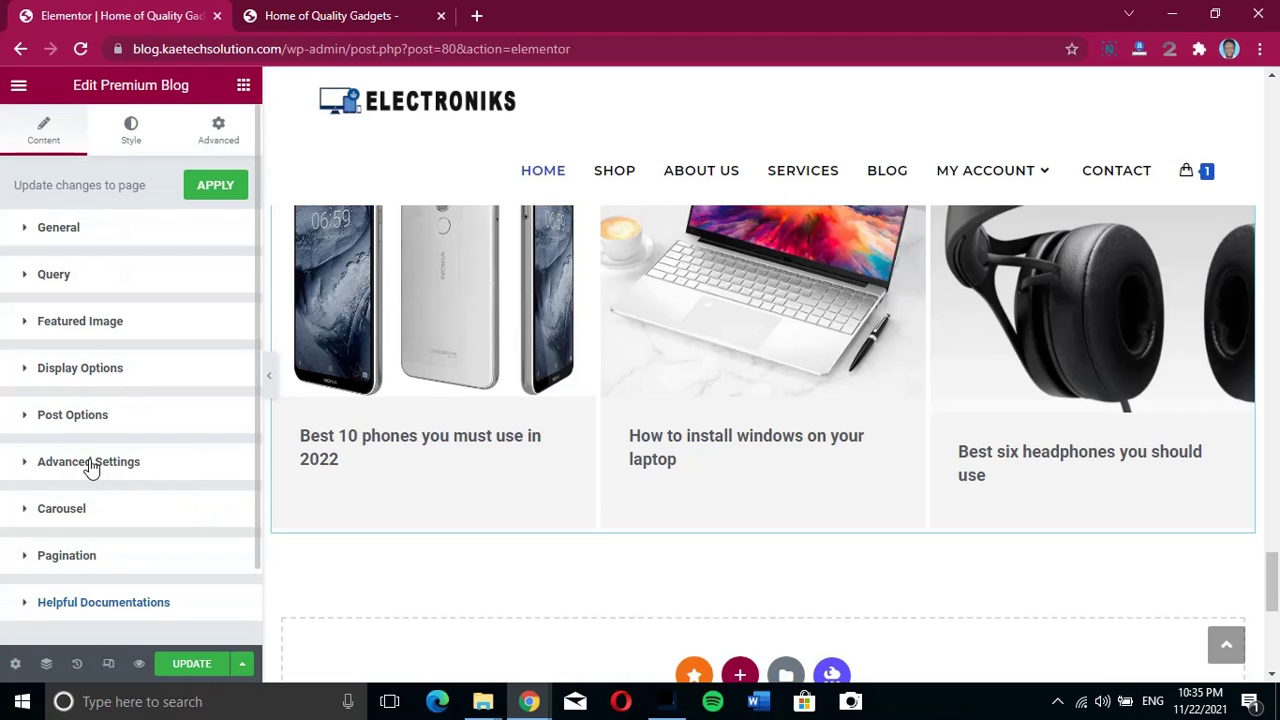
scroll(98, 472, "down", 1)
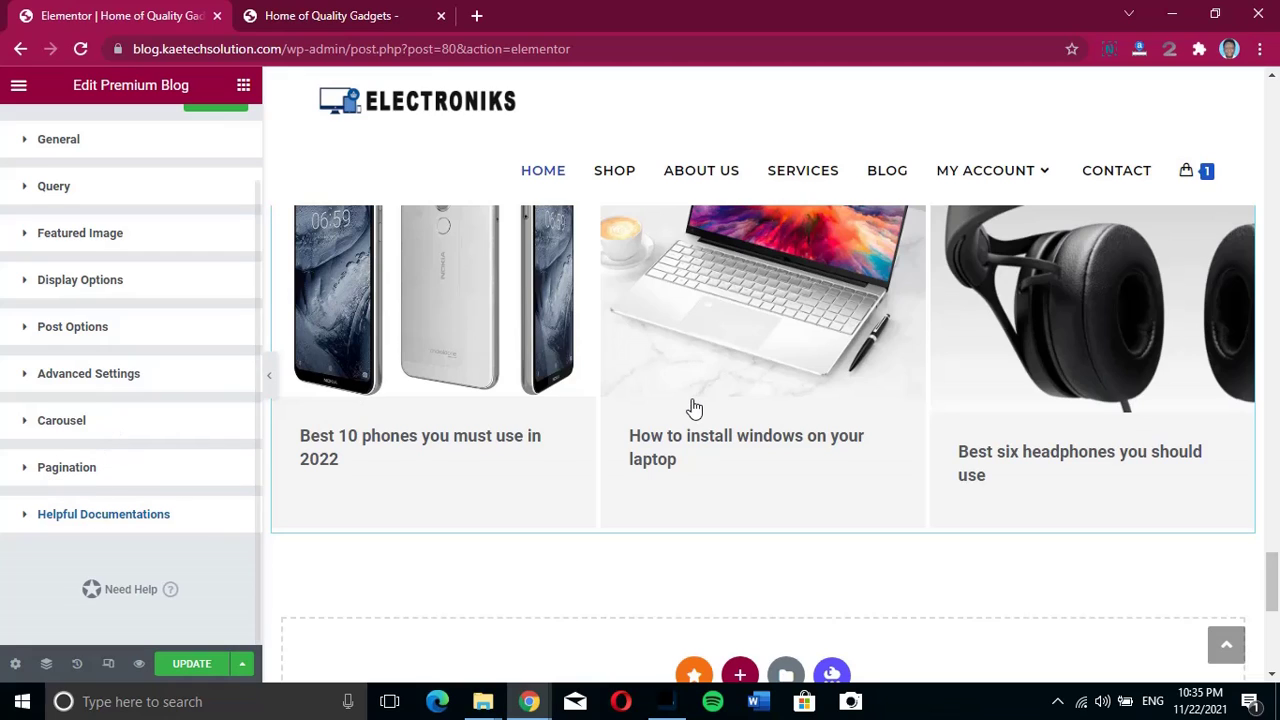
scroll(600, 455, "up", 3)
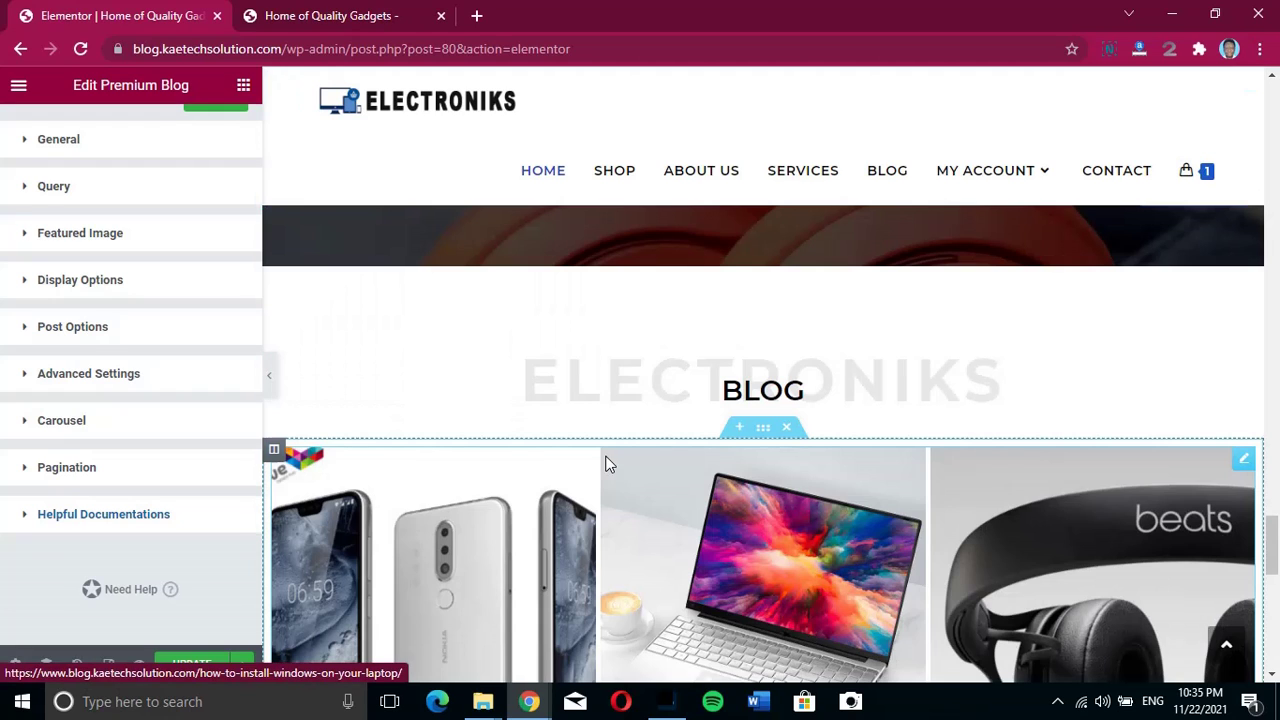
scroll(700, 460, "down", 2)
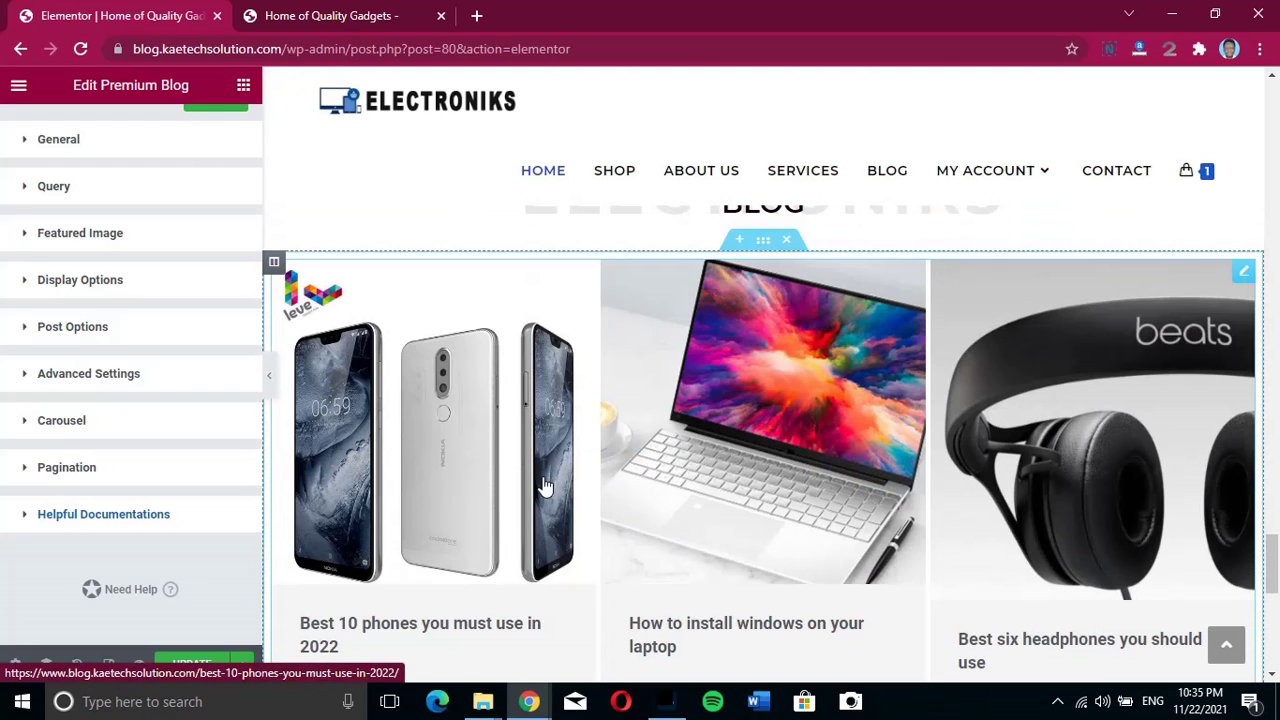
scroll(560, 486, "down", 1)
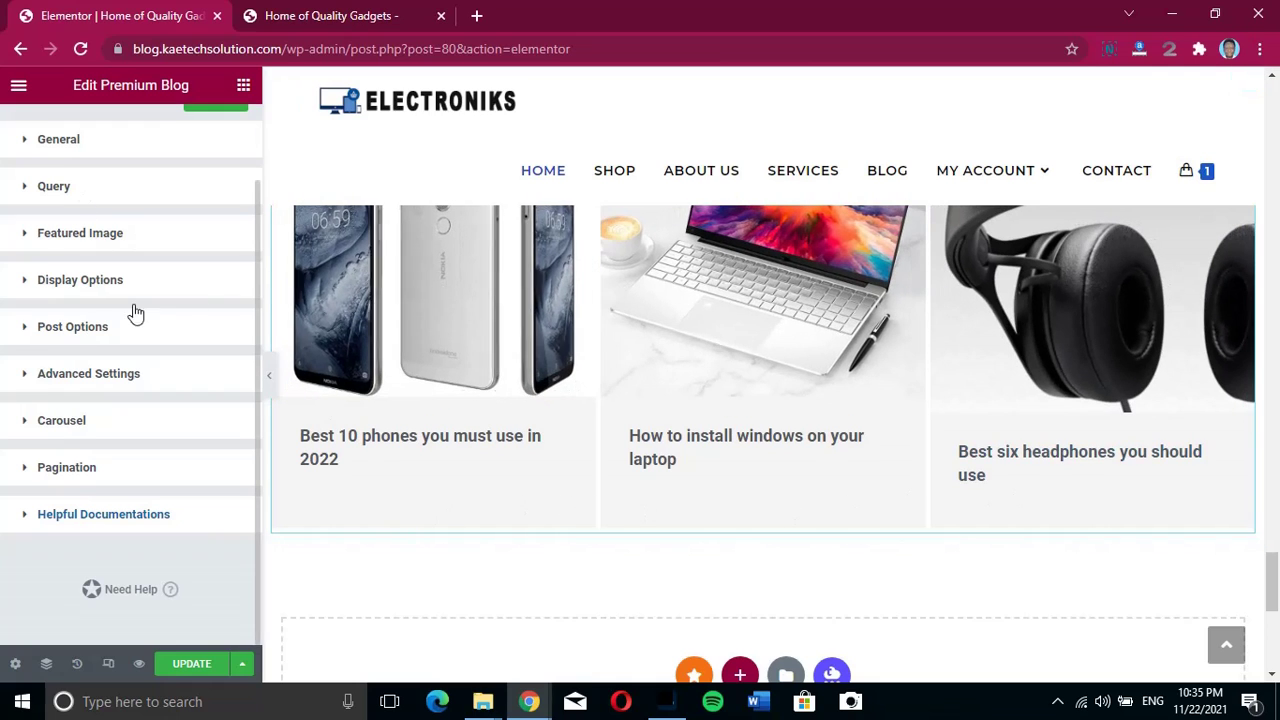
scroll(134, 314, "up", 2)
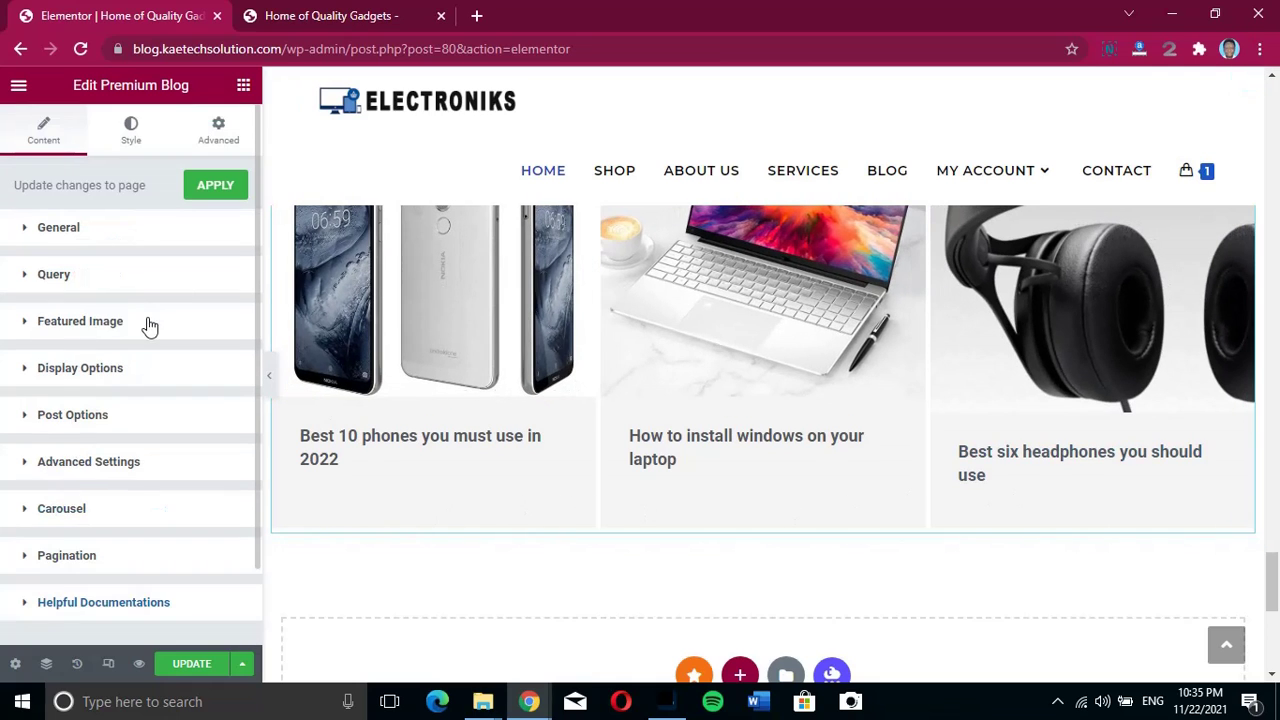
left_click(120, 145)
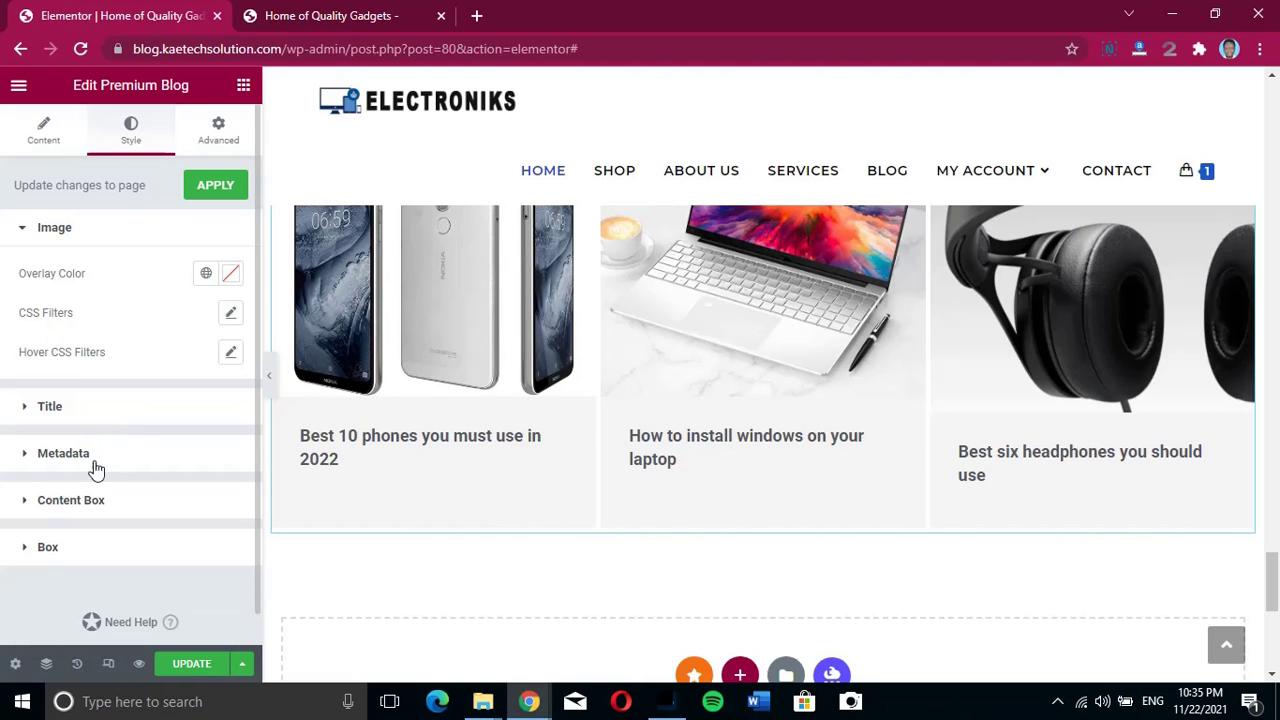
Step: Set the post title colour to dark blue #123F75
left_click(163, 413)
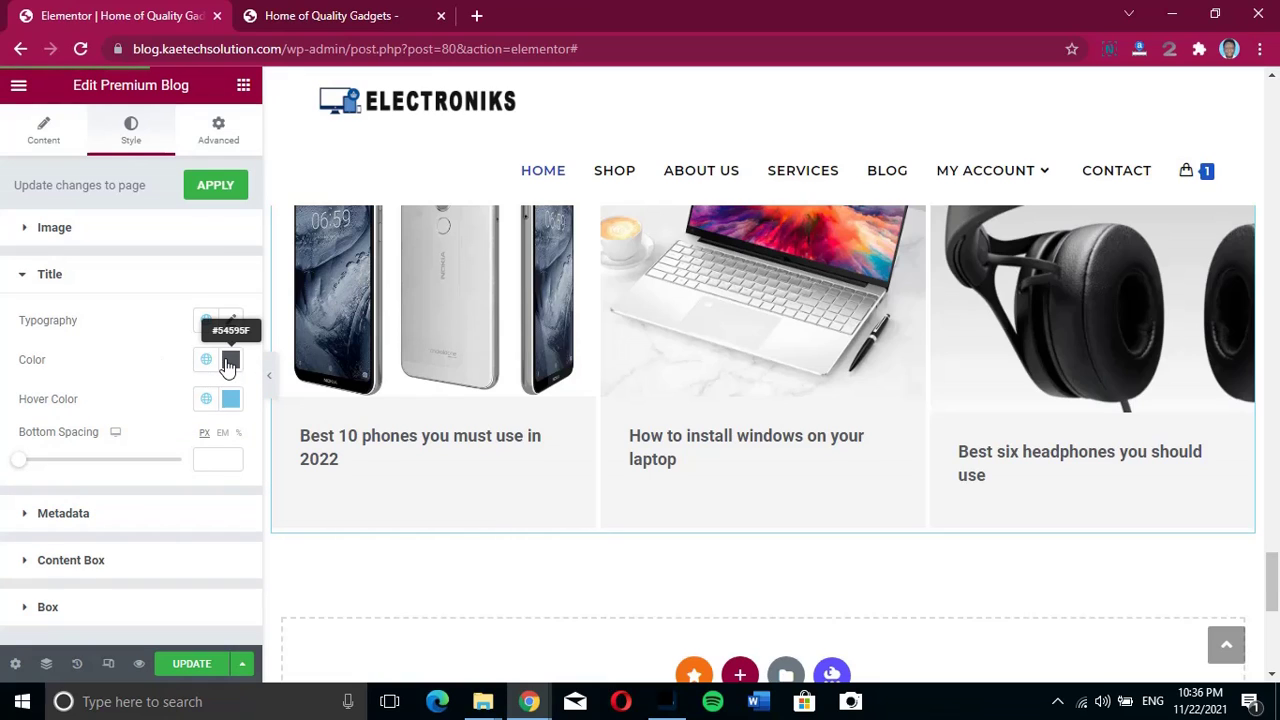
left_click(229, 362)
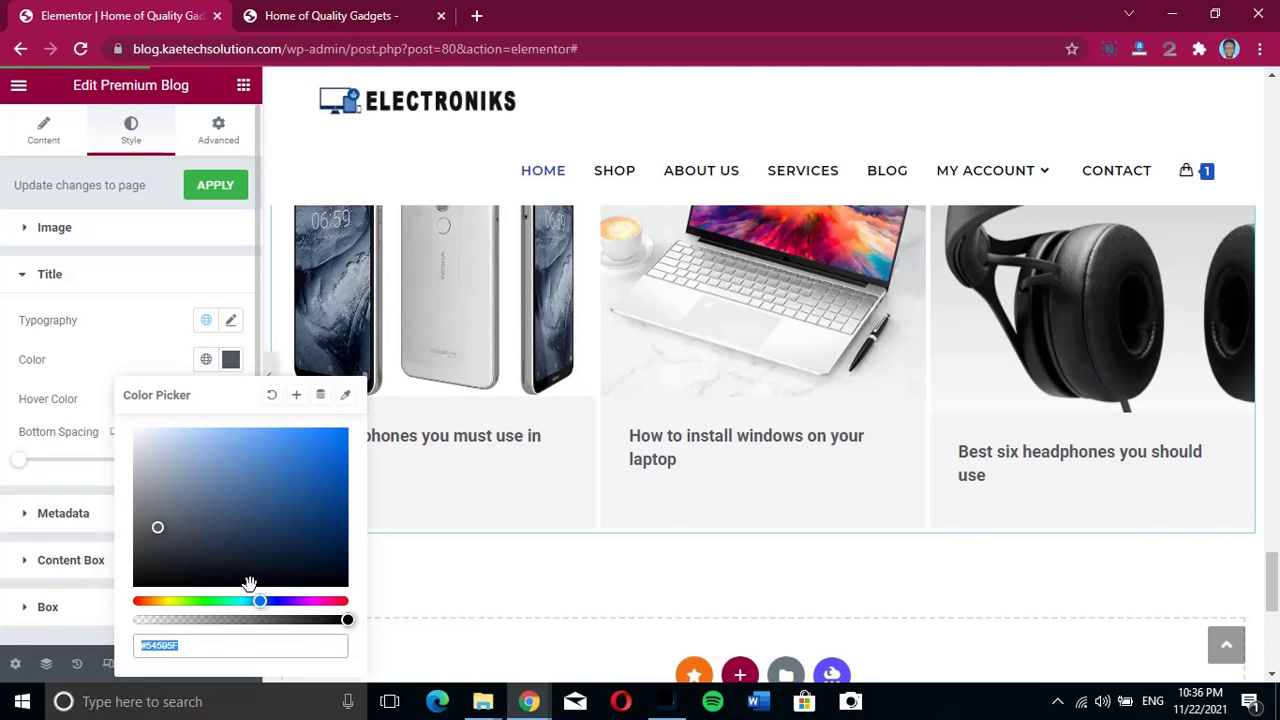
left_click(305, 512)
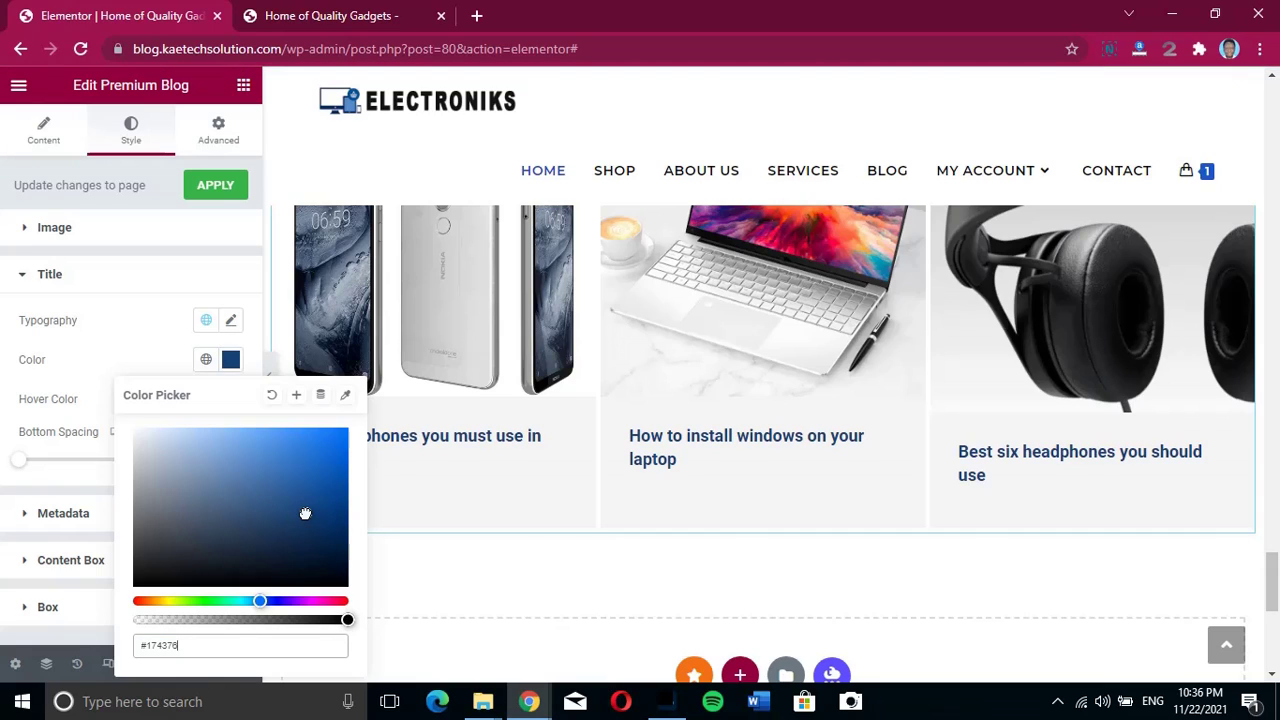
left_click_drag(312, 516, 316, 513)
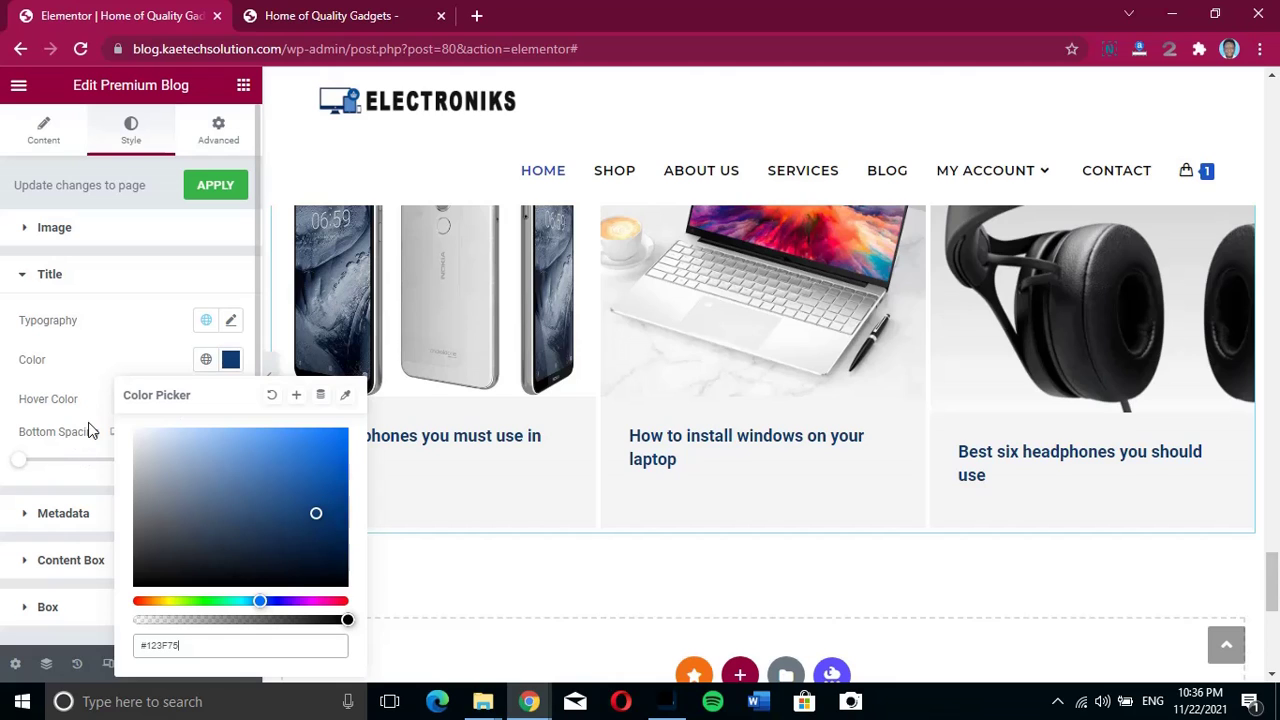
left_click(97, 392)
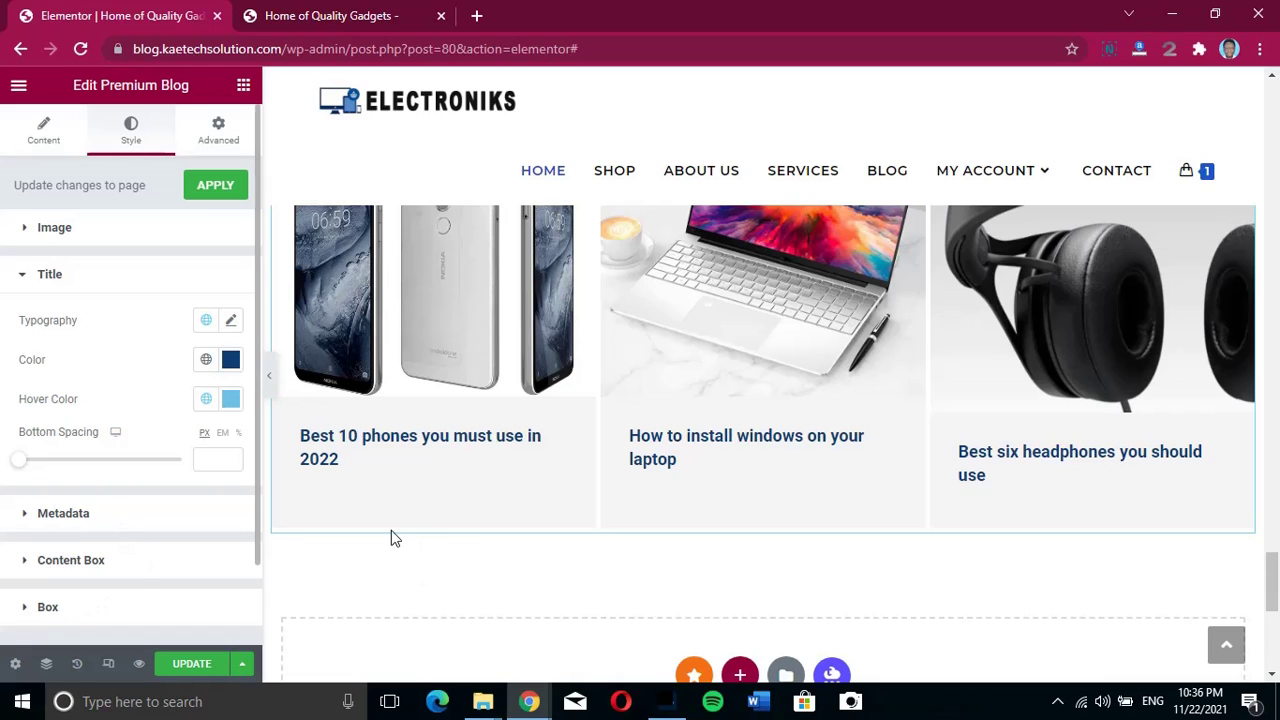
left_click(128, 574)
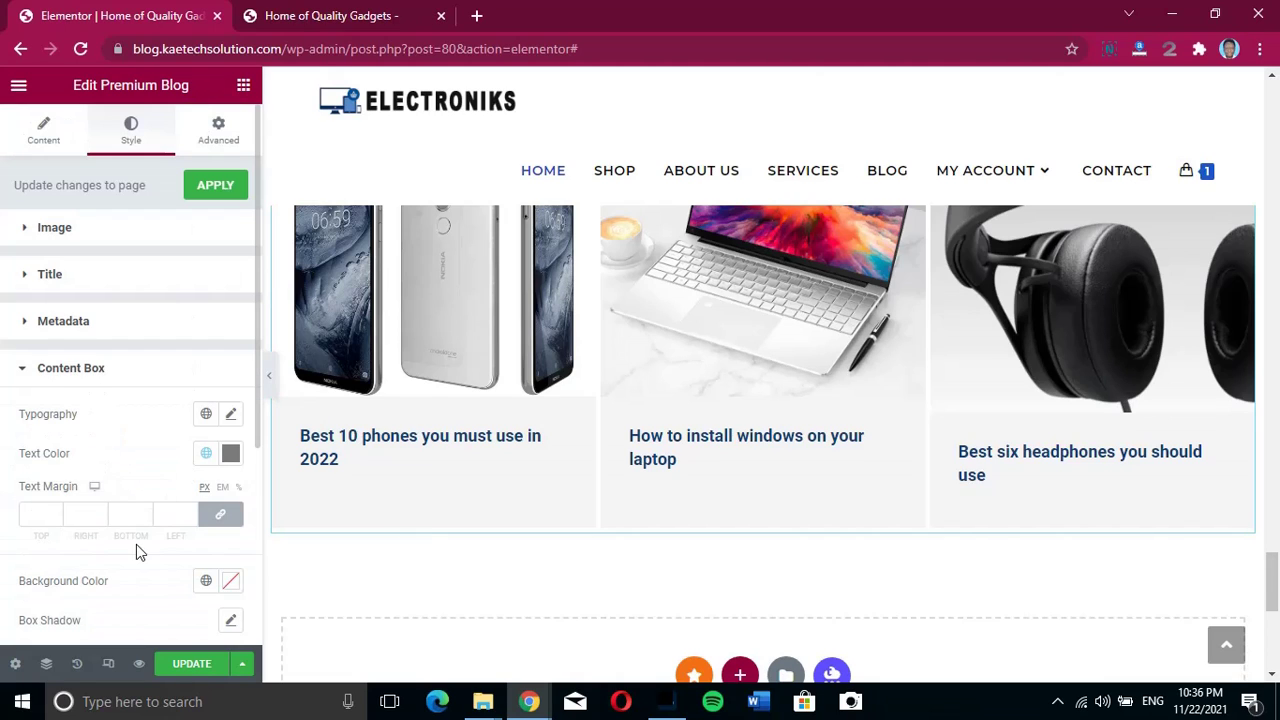
Step: In Box style, open Background Color and shift the hue toward green
scroll(136, 544, "down", 2)
scroll(136, 551, "down", 1)
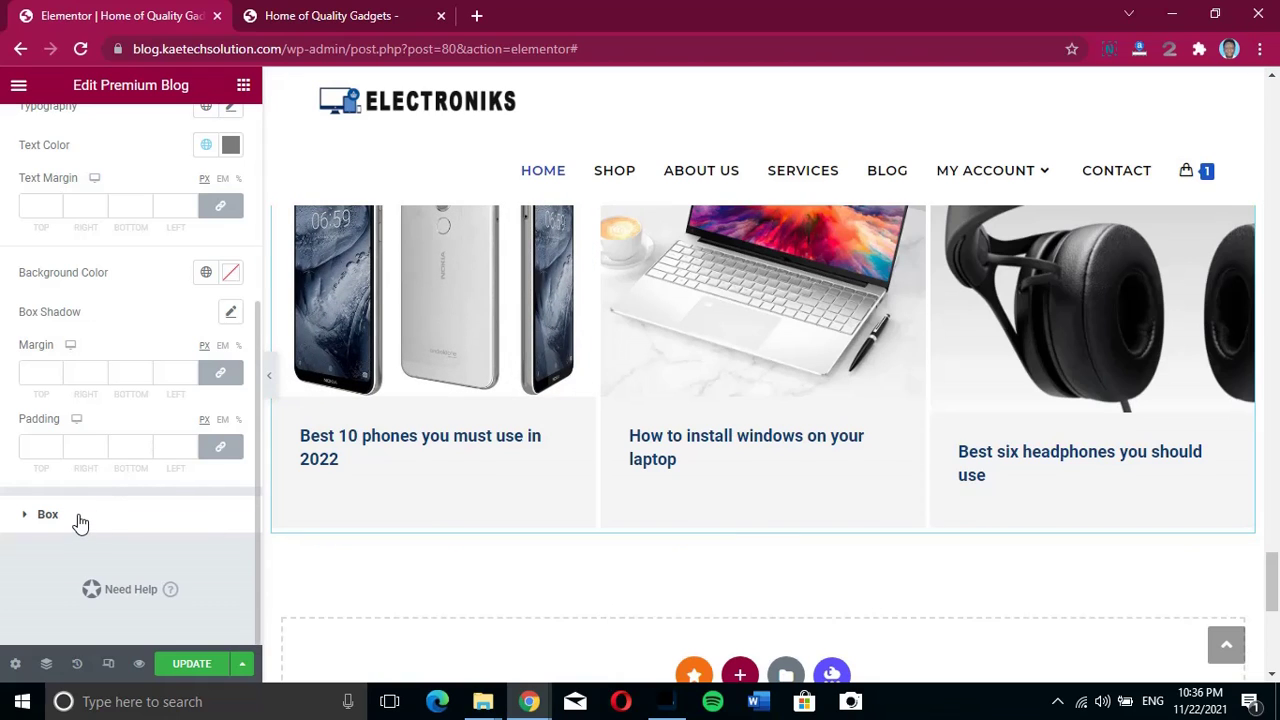
left_click(48, 514)
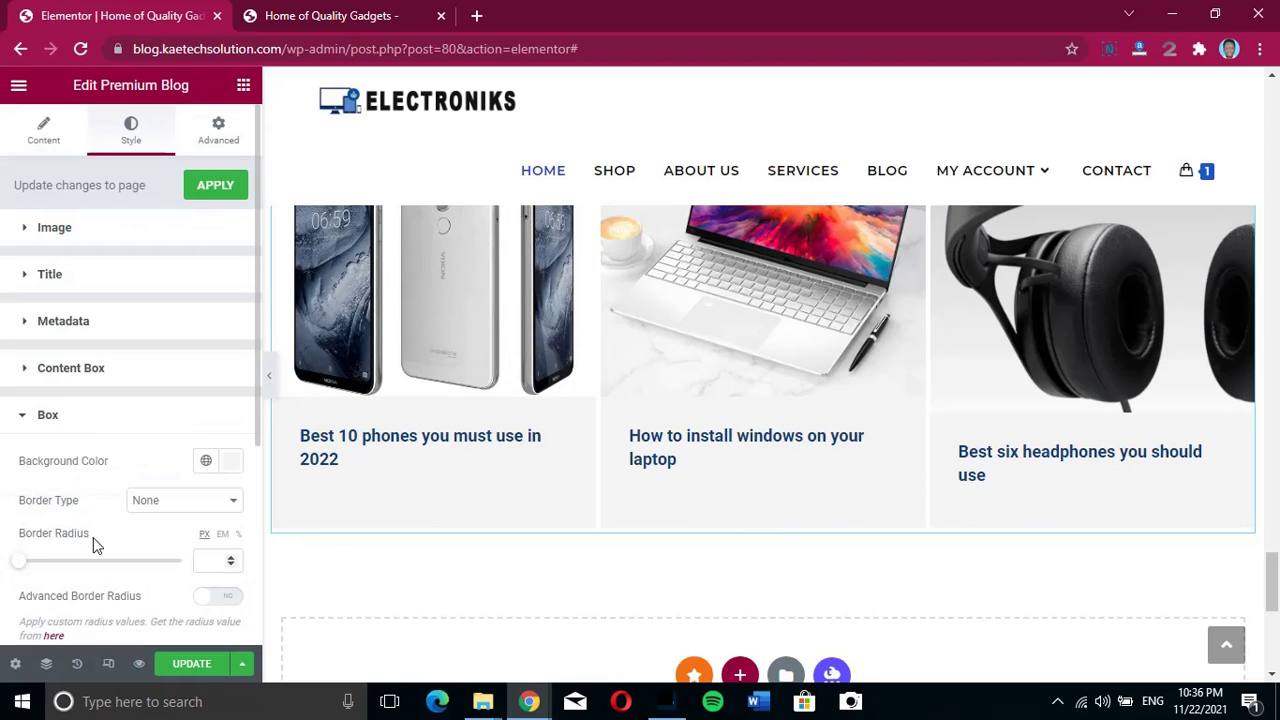
scroll(100, 545, "down", 1)
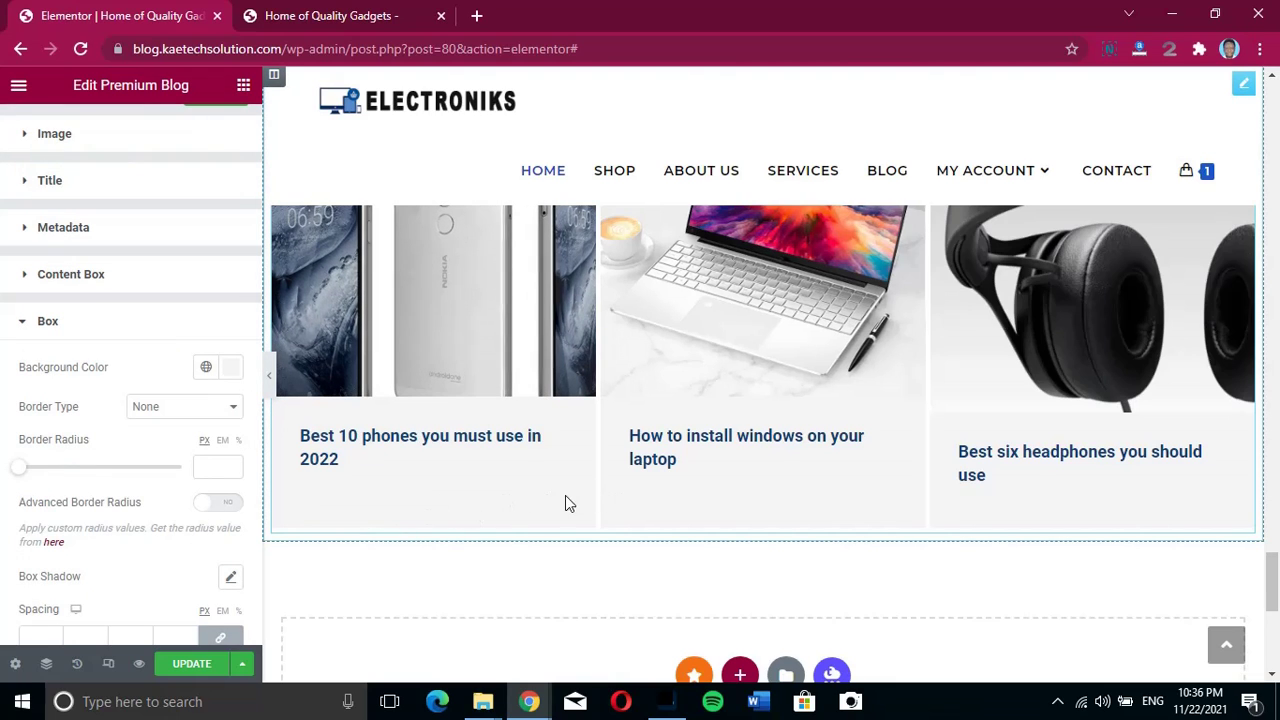
left_click(233, 377)
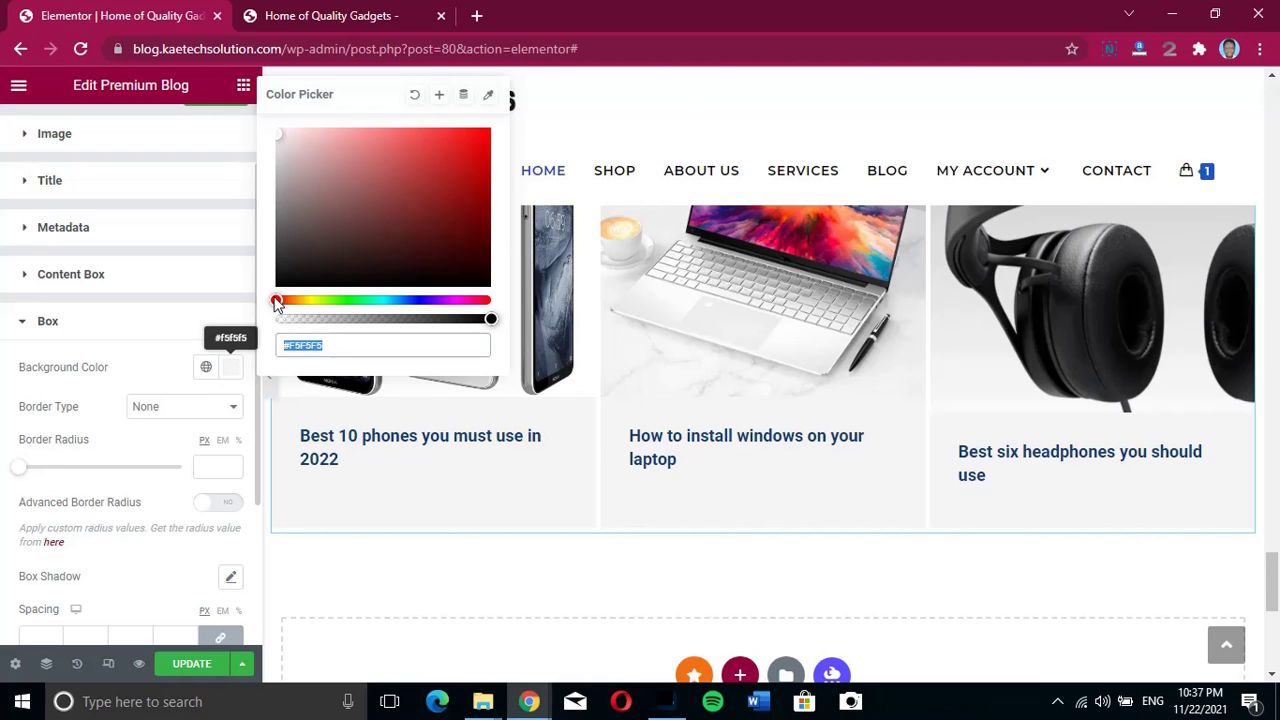
left_click_drag(276, 300, 373, 302)
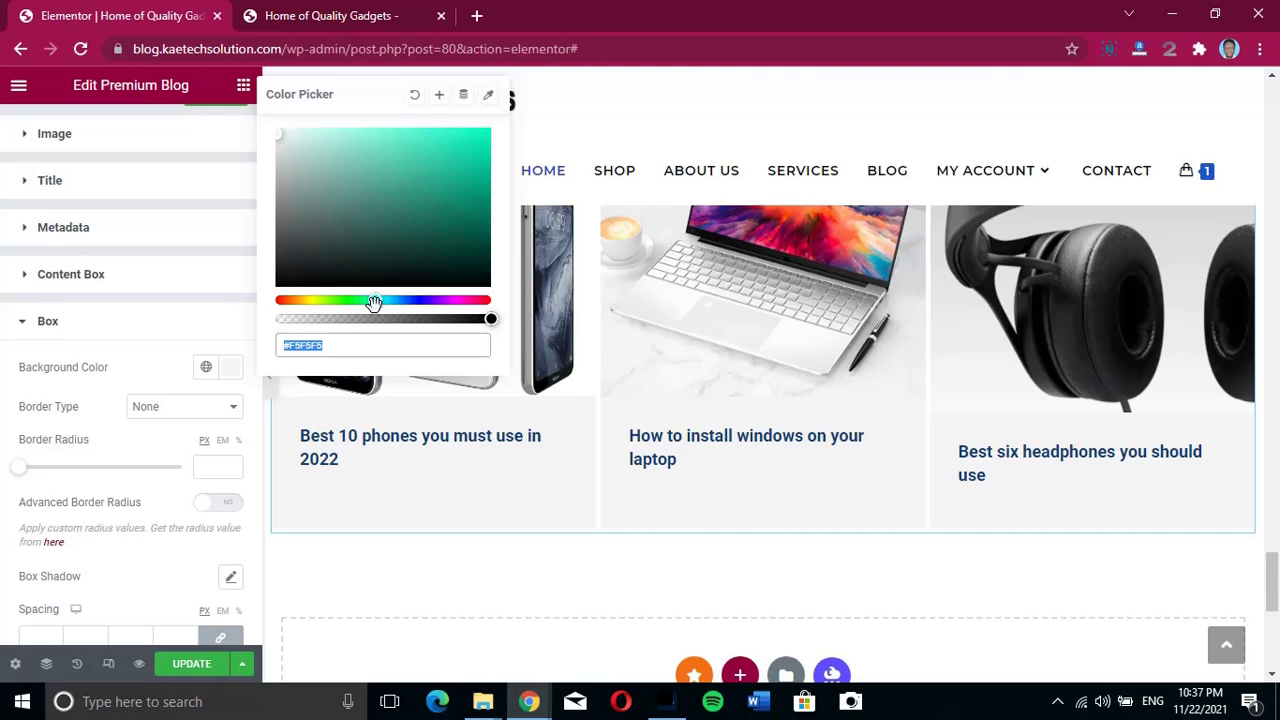
Step: Try light and dark teal box backgrounds, then clear the colour to none
left_click(309, 132)
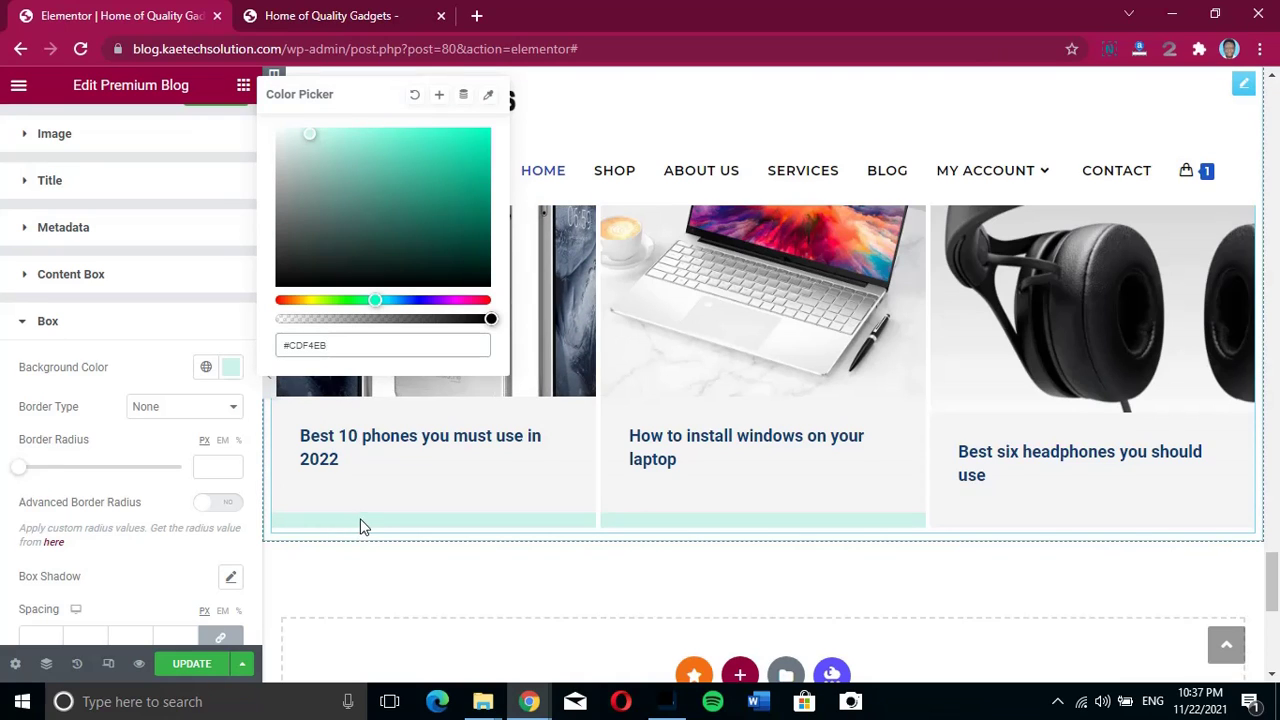
left_click(312, 136)
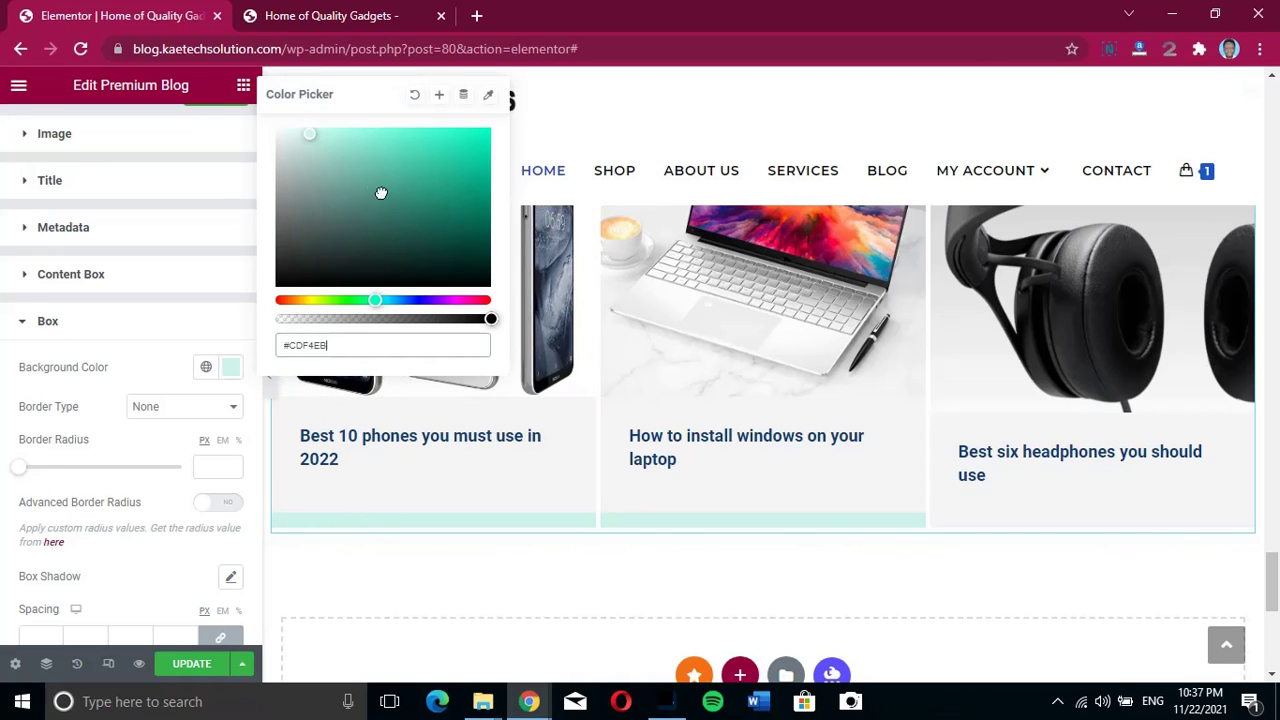
left_click(386, 197)
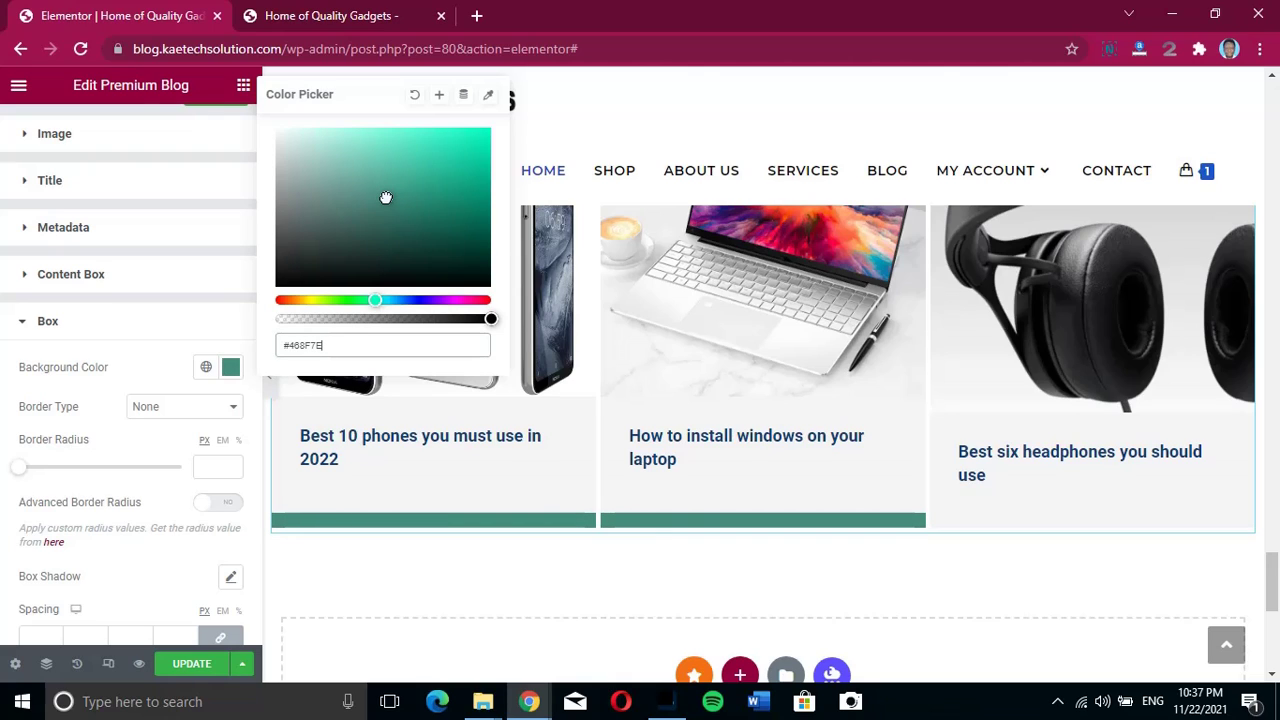
left_click(415, 97)
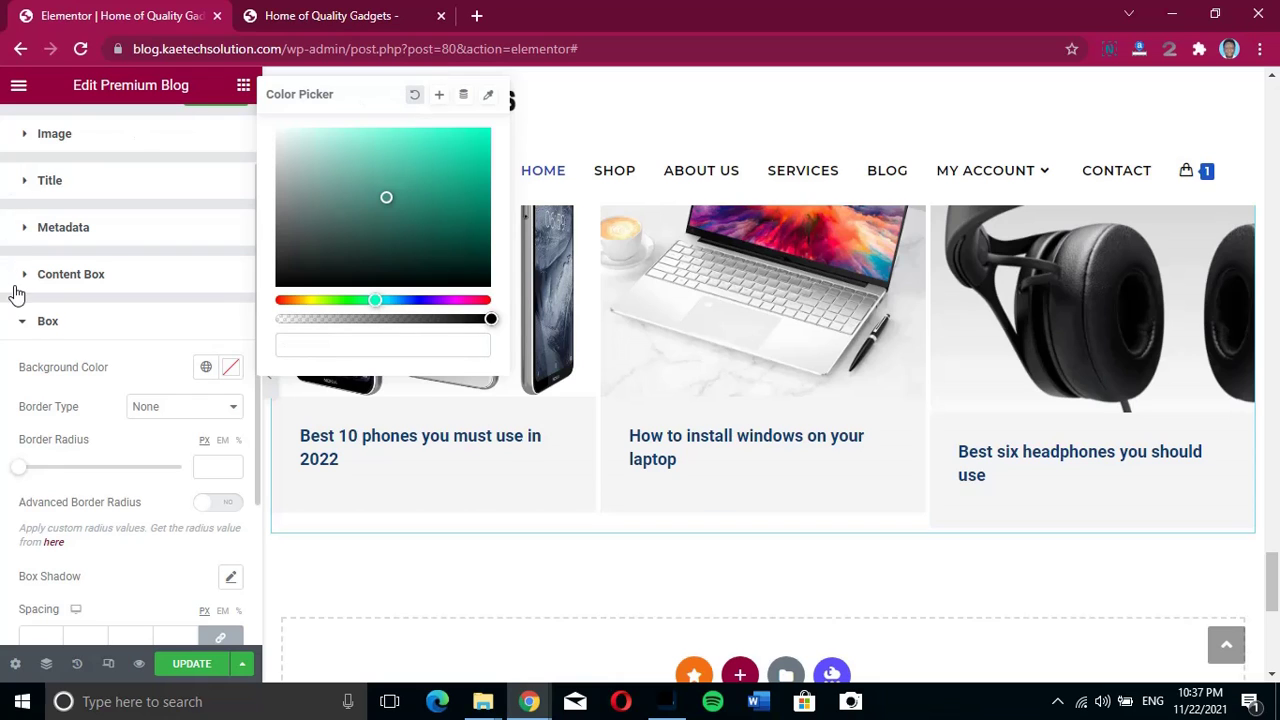
left_click(170, 350)
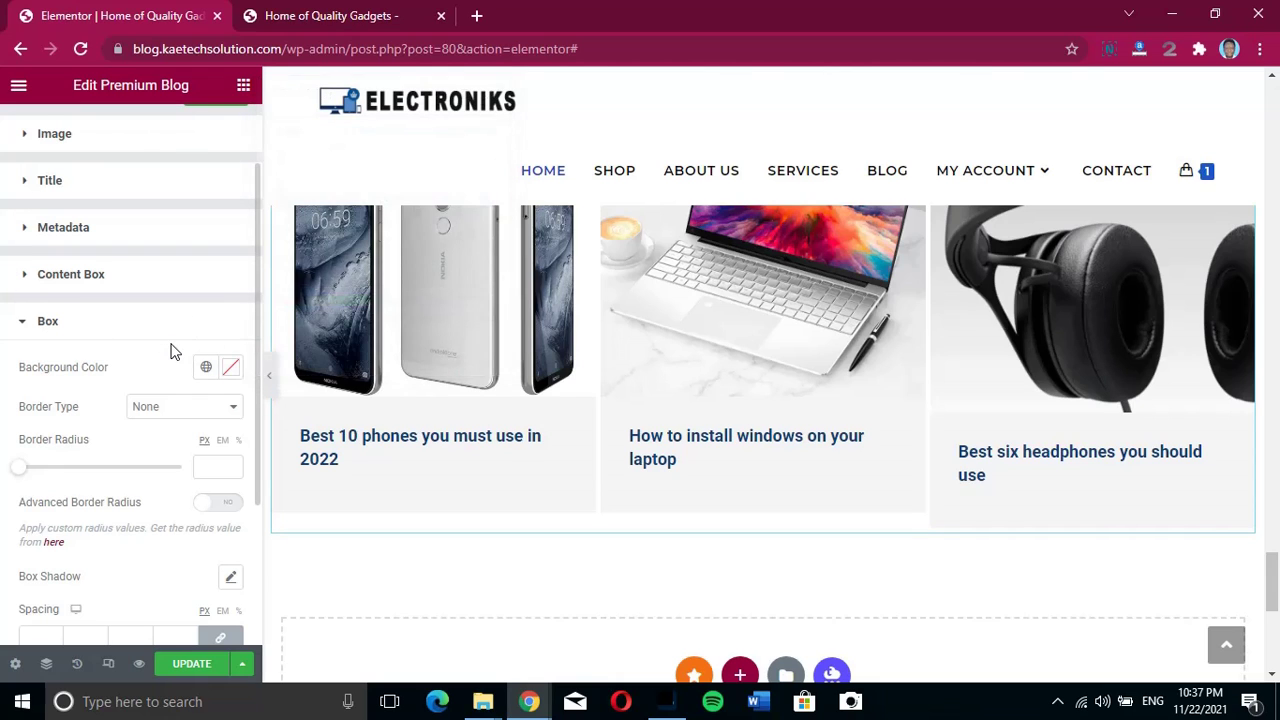
left_click(537, 471)
Step: Save the page changes with Update
scroll(651, 449, "up", 3)
scroll(653, 446, "down", 1)
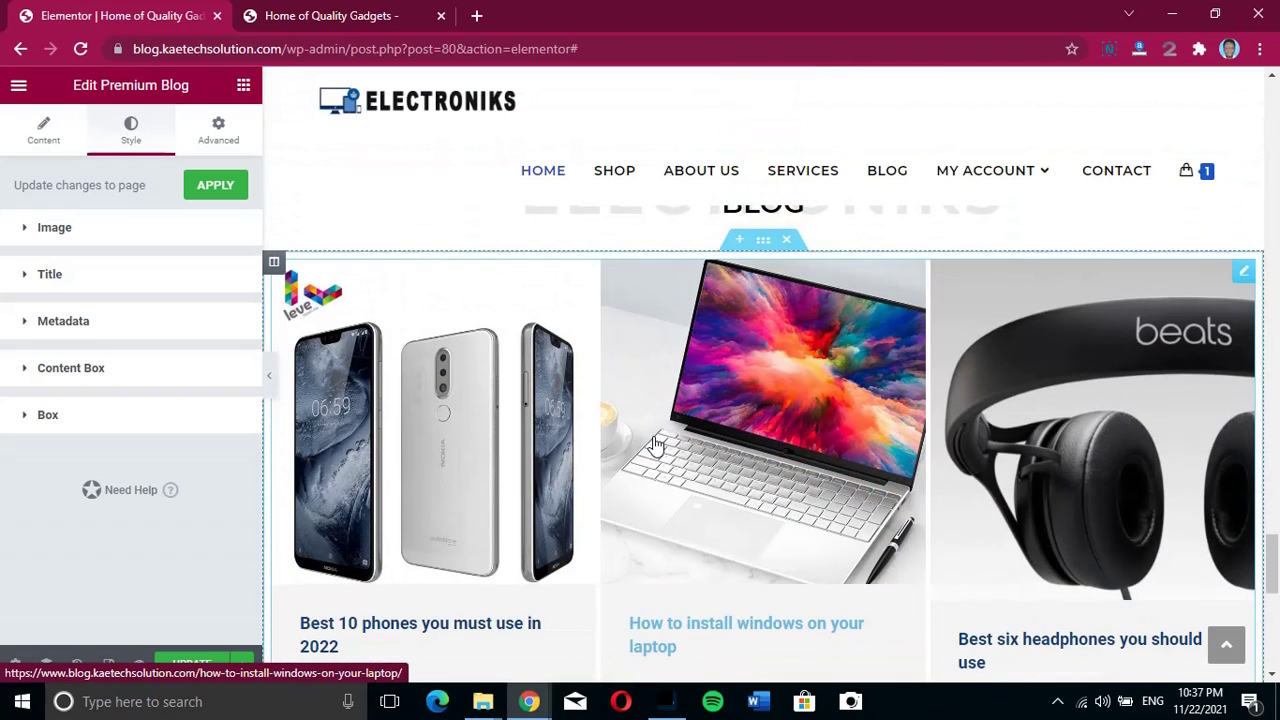
scroll(614, 409, "down", 2)
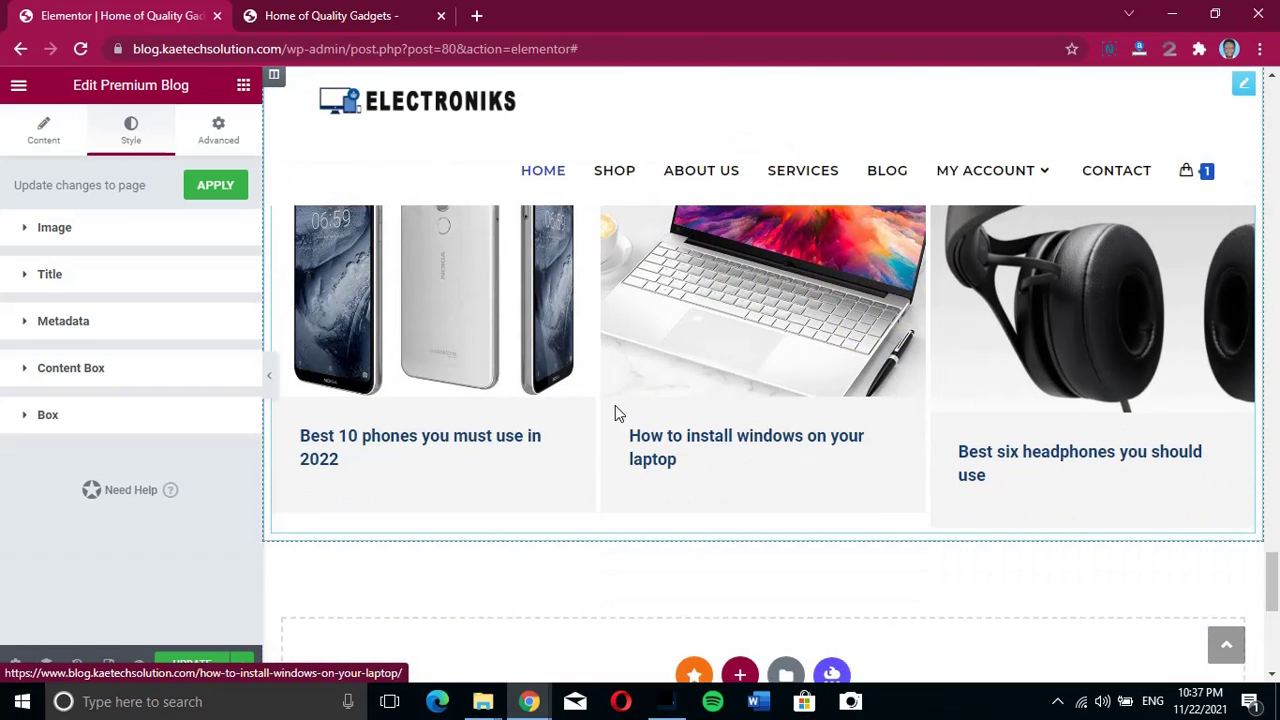
scroll(605, 407, "up", 2)
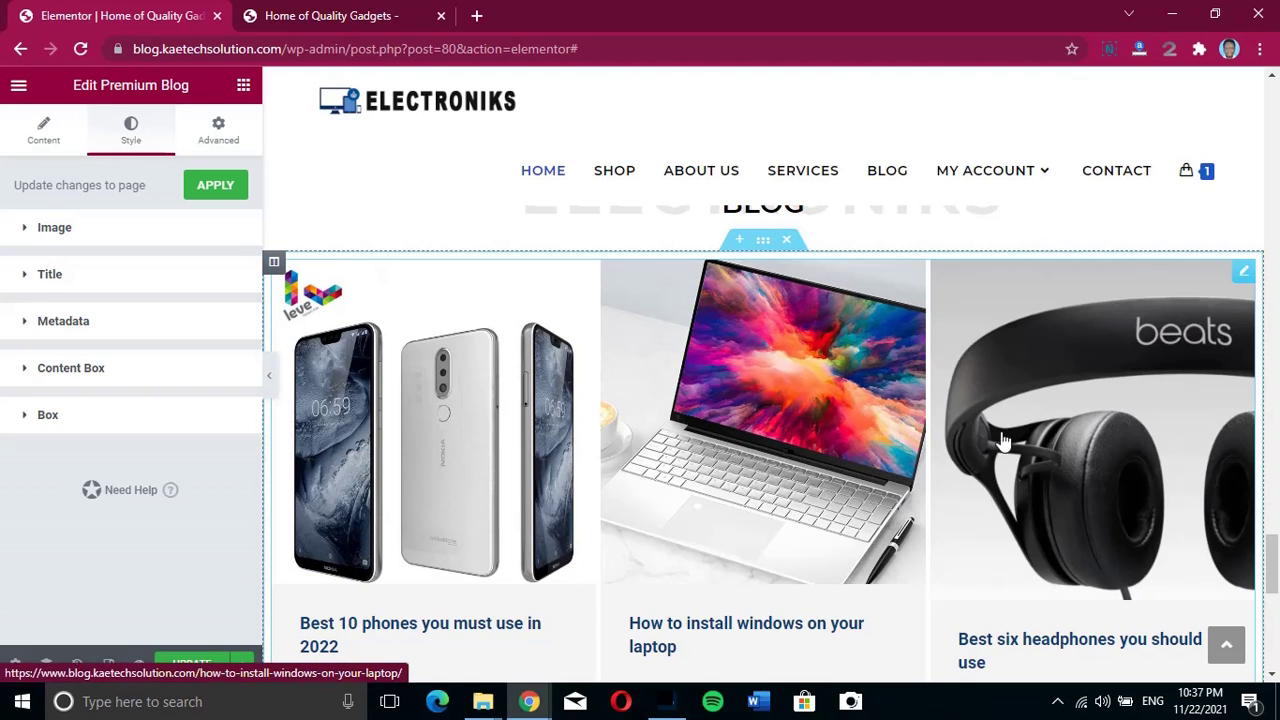
left_click(187, 667)
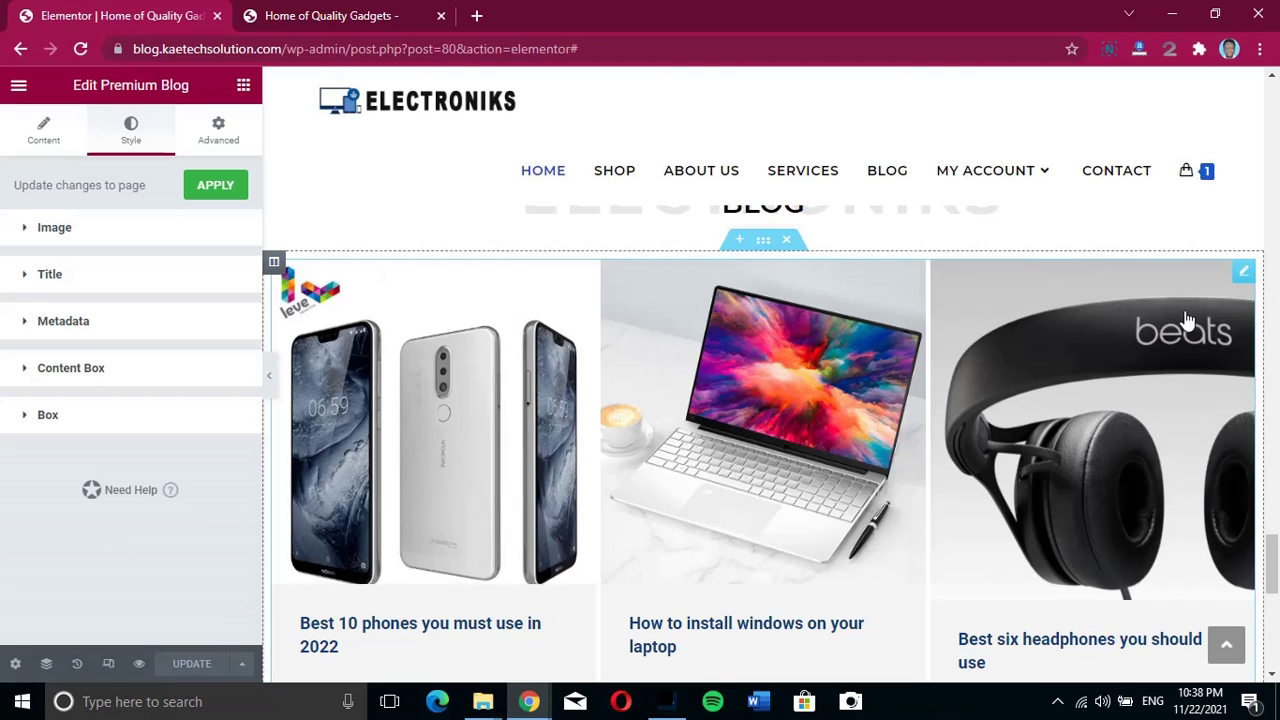
Step: Select the section holding the blog grid and show its Advanced margin and padding settings
scroll(655, 494, "down", 1)
scroll(652, 494, "down", 2)
scroll(652, 494, "up", 3)
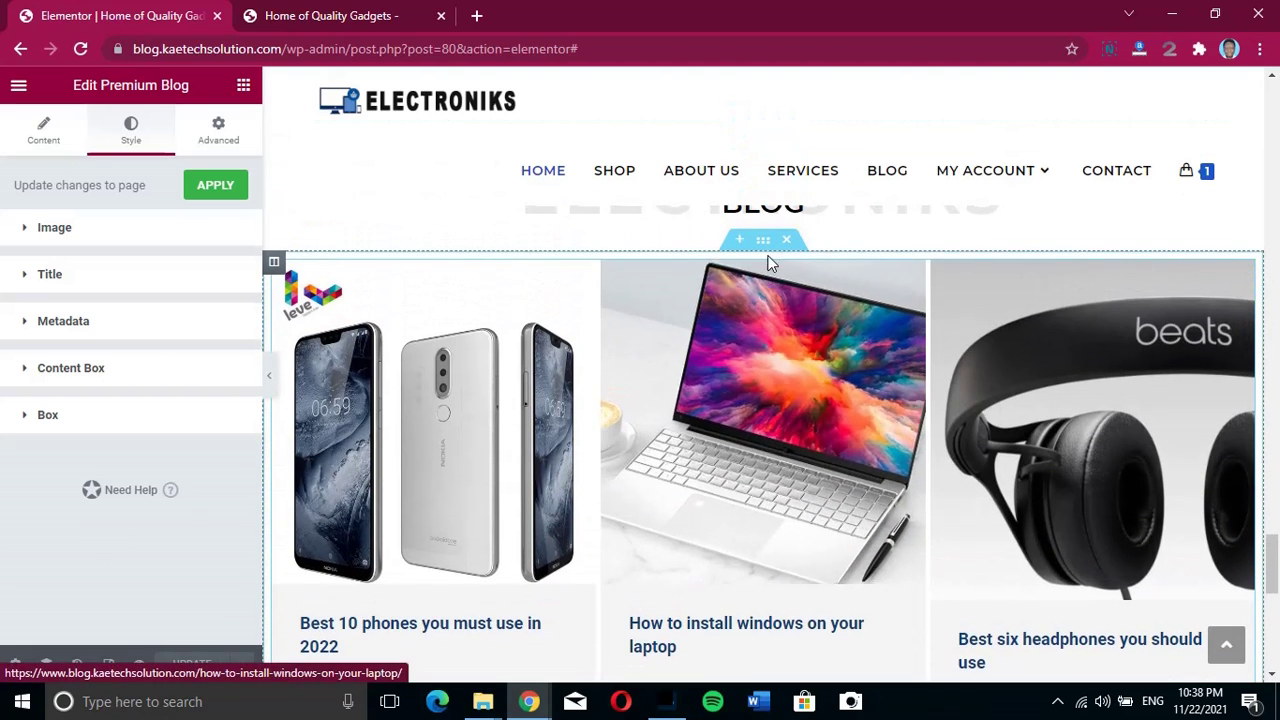
left_click(763, 245)
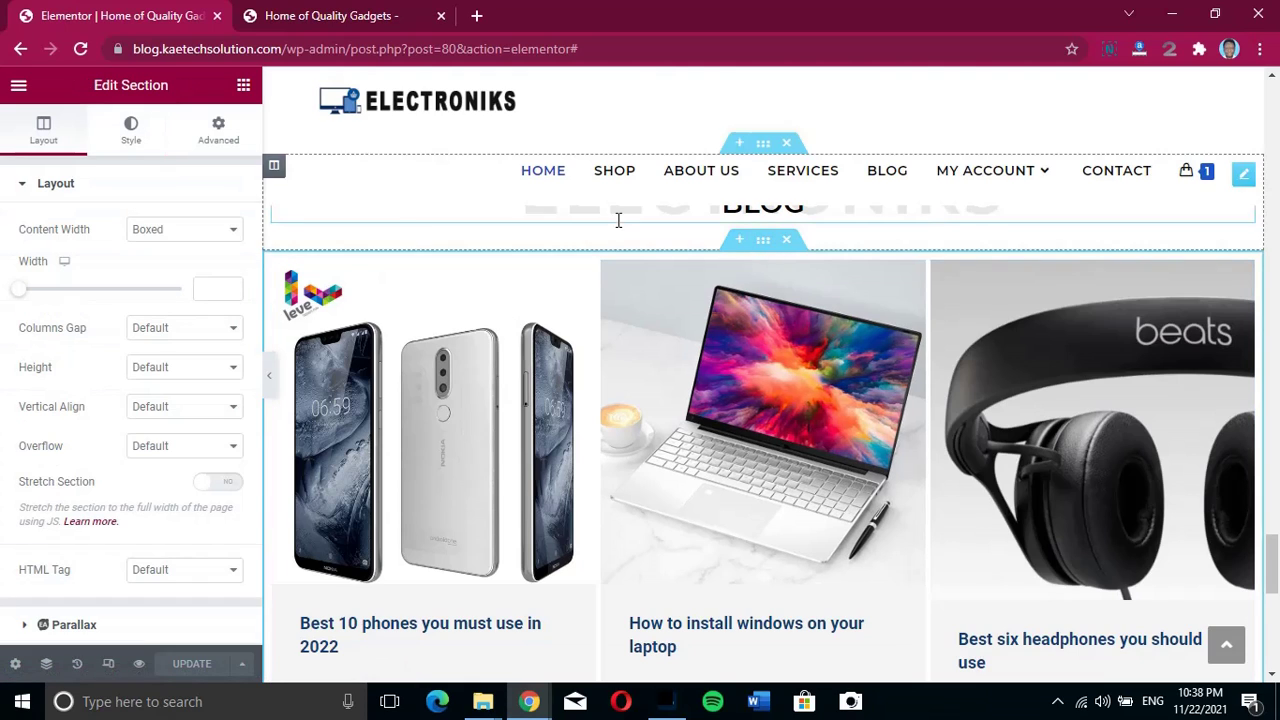
left_click(219, 135)
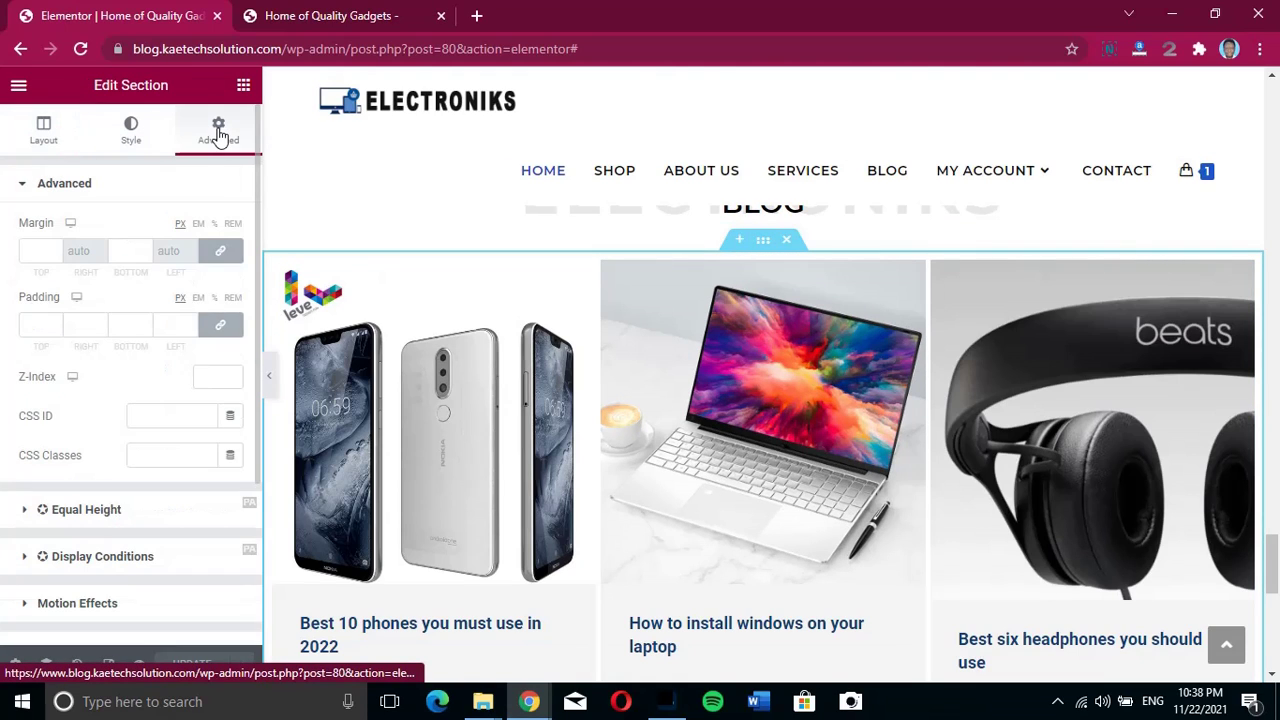